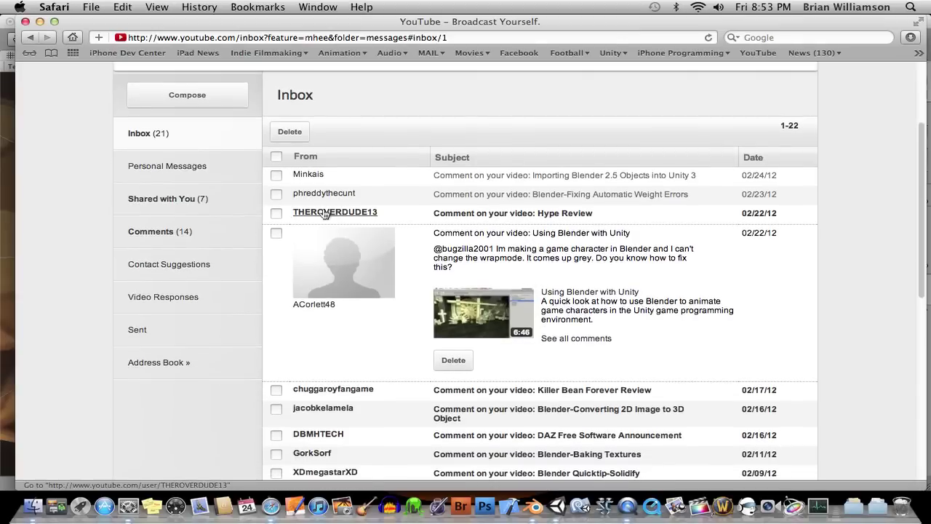
- Switch to the YouTube inbox in Safari and open the comment on the "Importing Blender 2.5 Objects into Unity 3" video
click(8, 304)
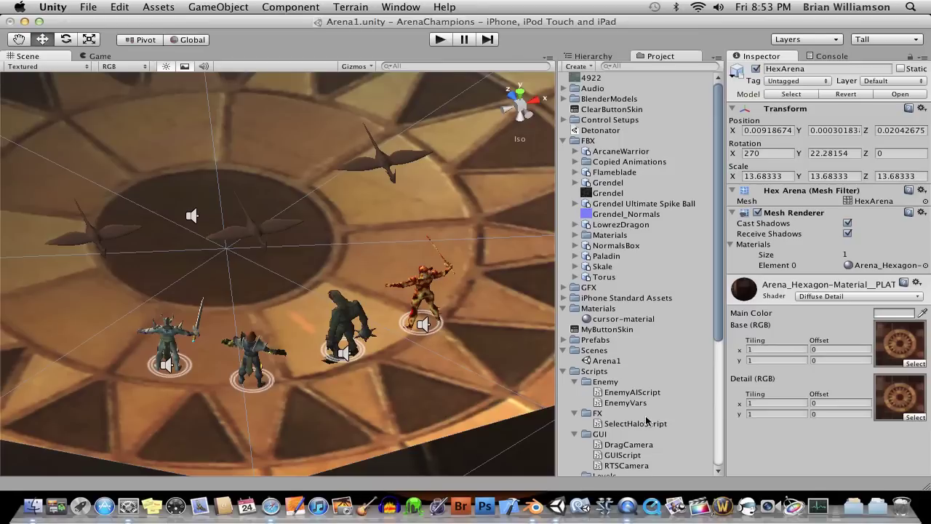
click(534, 507)
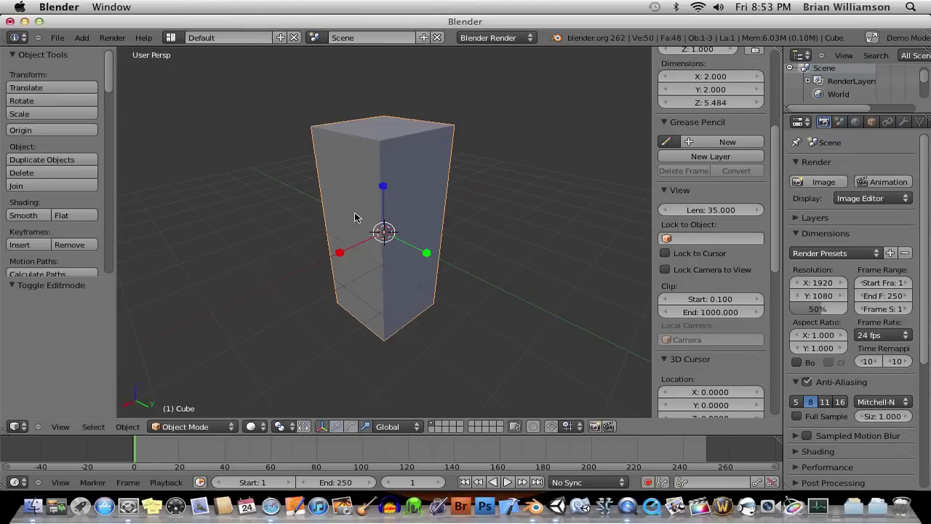
click(271, 507)
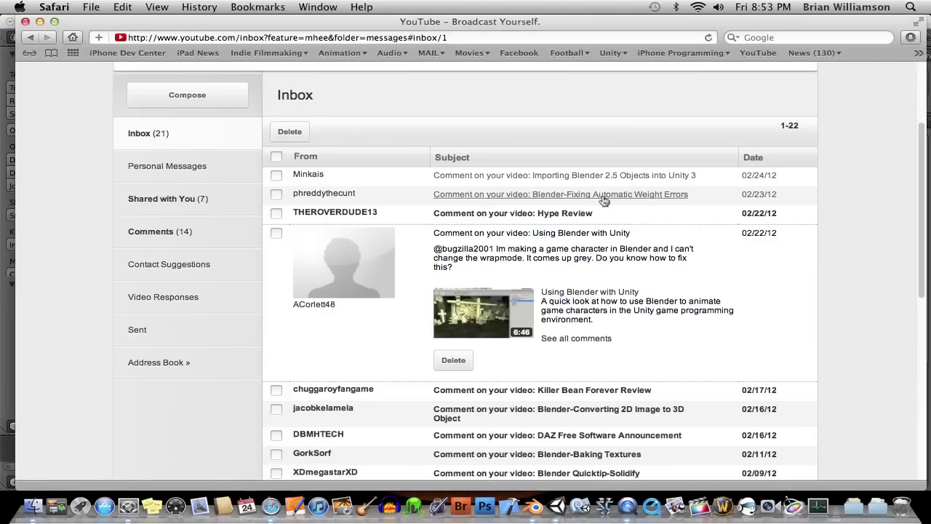
click(602, 176)
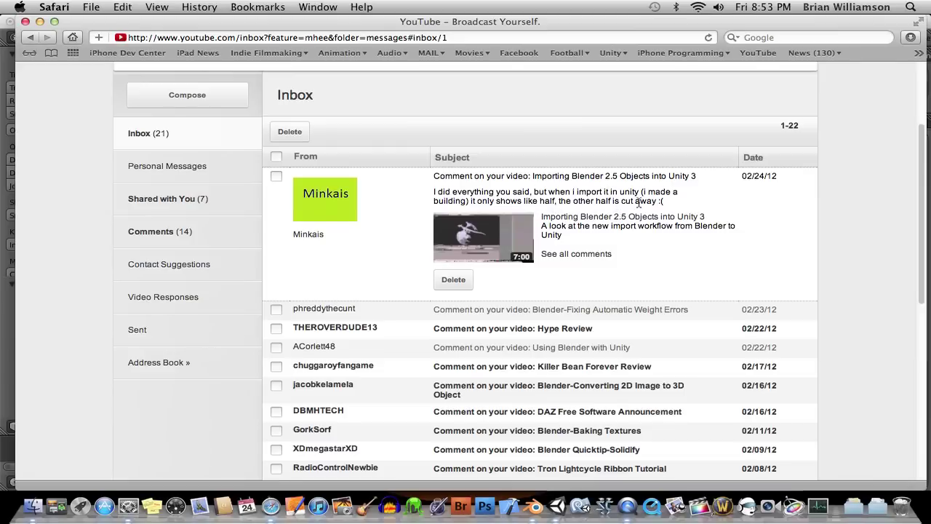
- Switch to Blender and inspect the tall box from several sides in both Edit Mode and Object Mode
click(534, 507)
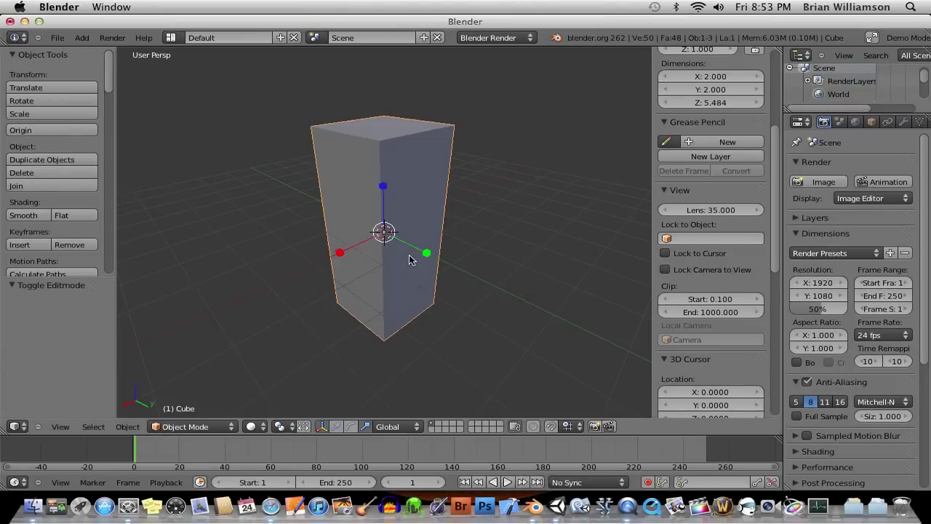
middle_drag(438, 226, 387, 209)
key(Tab)
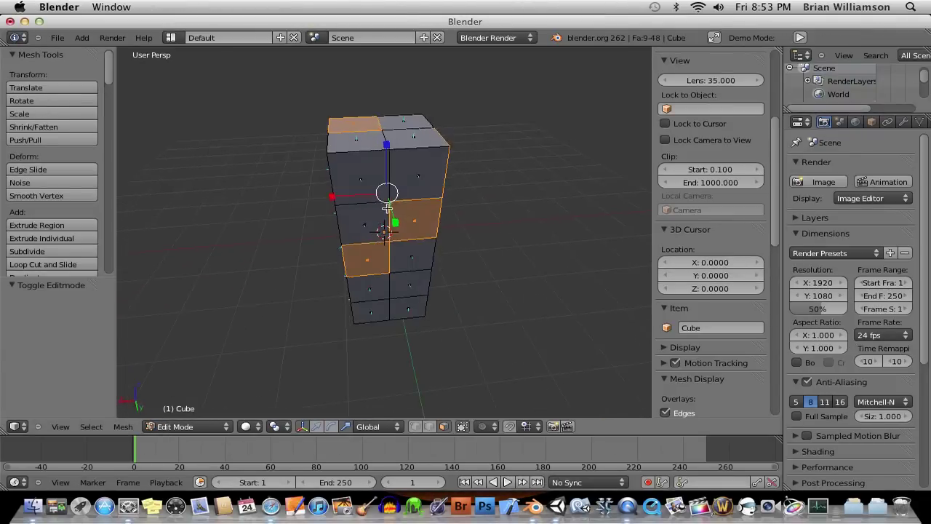
middle_drag(448, 201, 453, 205)
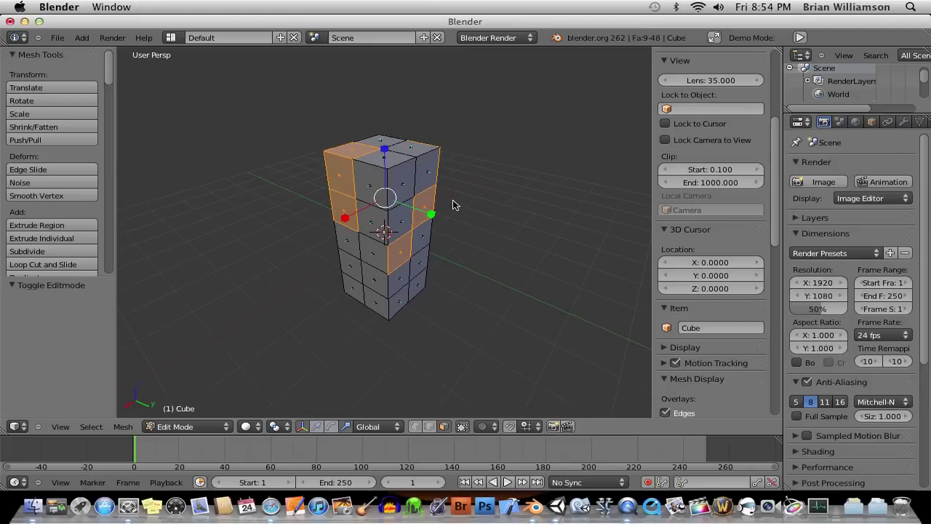
key(Tab)
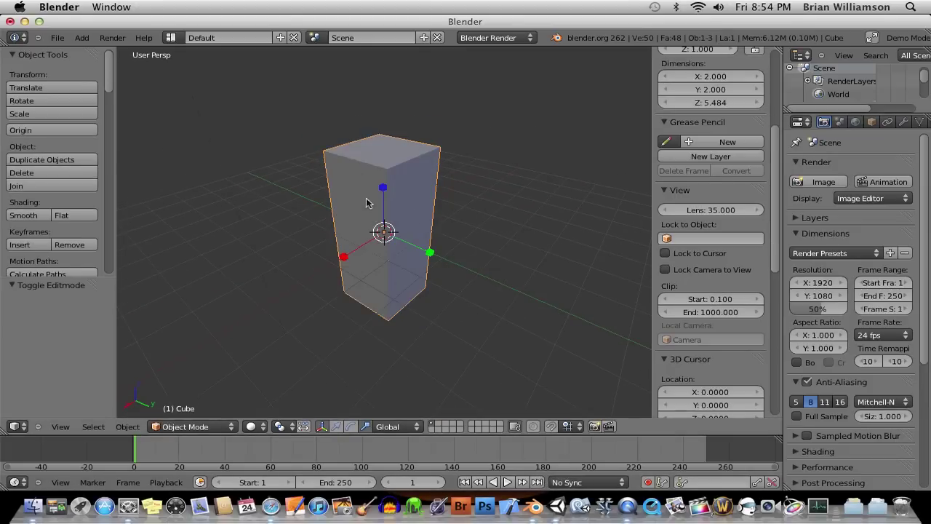
- Switch to Unity, place the FBX folder's NormalsBox in the arena scene and rotate it around Y to about 18.5 degrees
click(558, 507)
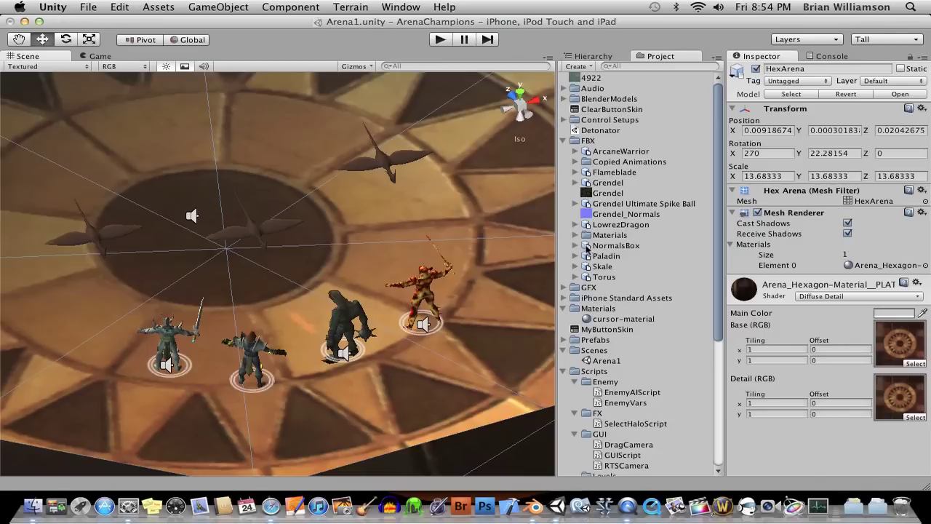
drag(588, 247, 332, 198)
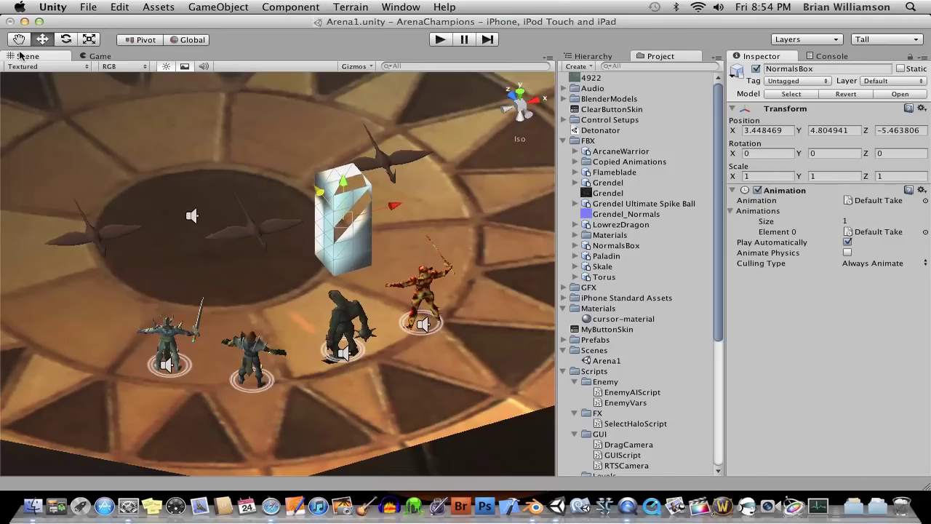
click(65, 41)
drag(395, 247, 145, 245)
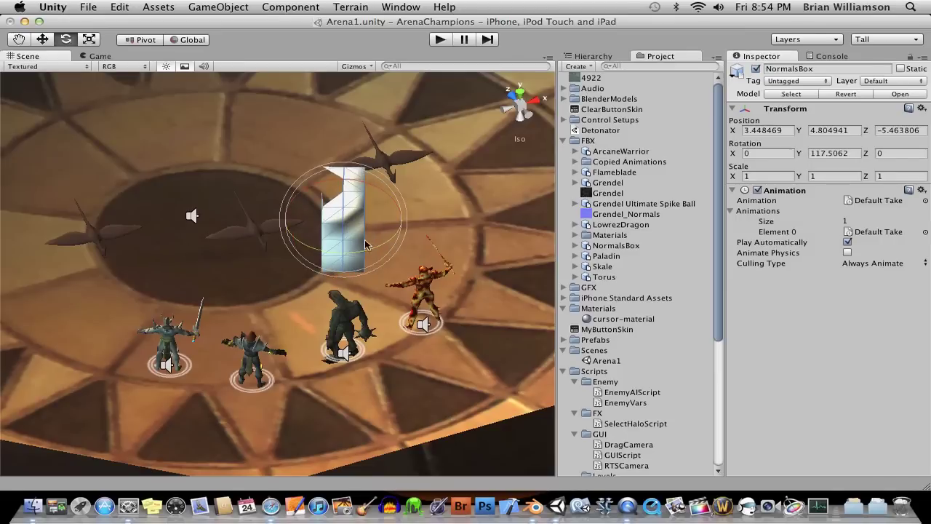
drag(365, 245, 617, 264)
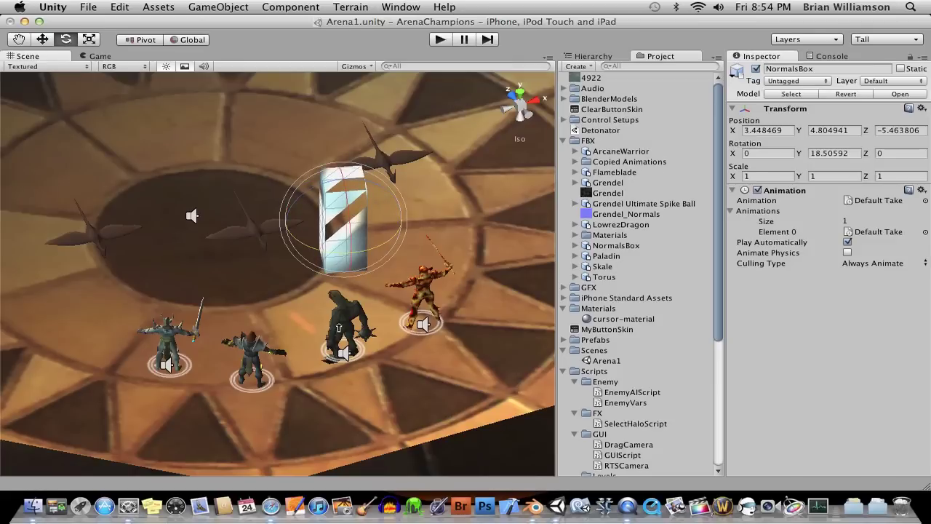
- Switch to Blender, enter Edit Mode on the box, and turn its face normals display off and on again
click(534, 505)
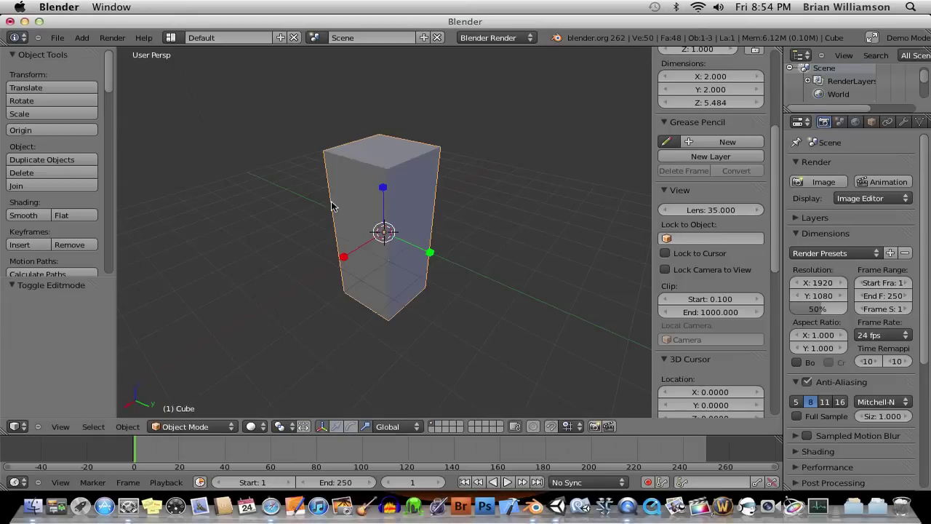
key(Tab)
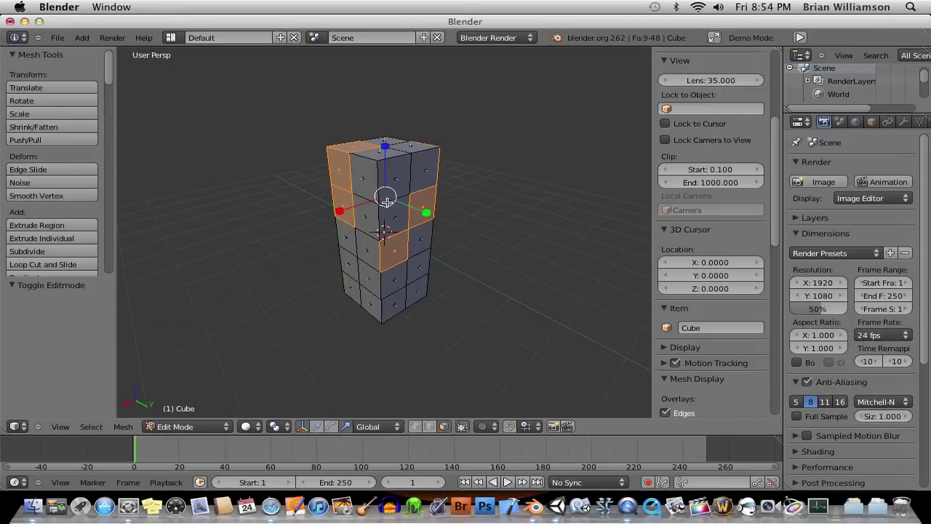
middle_drag(382, 208, 450, 211)
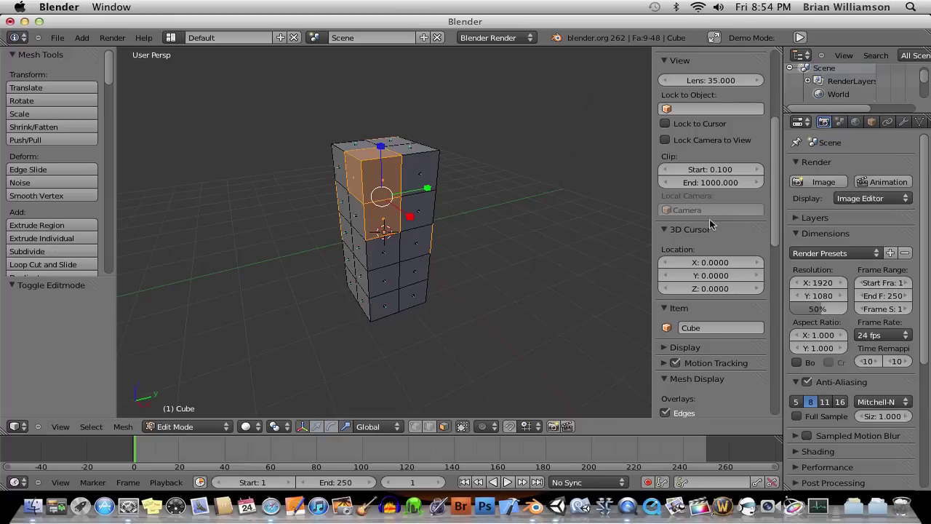
scroll(703, 147, up, 2)
scroll(693, 161, down, 7)
scroll(715, 199, down, 5)
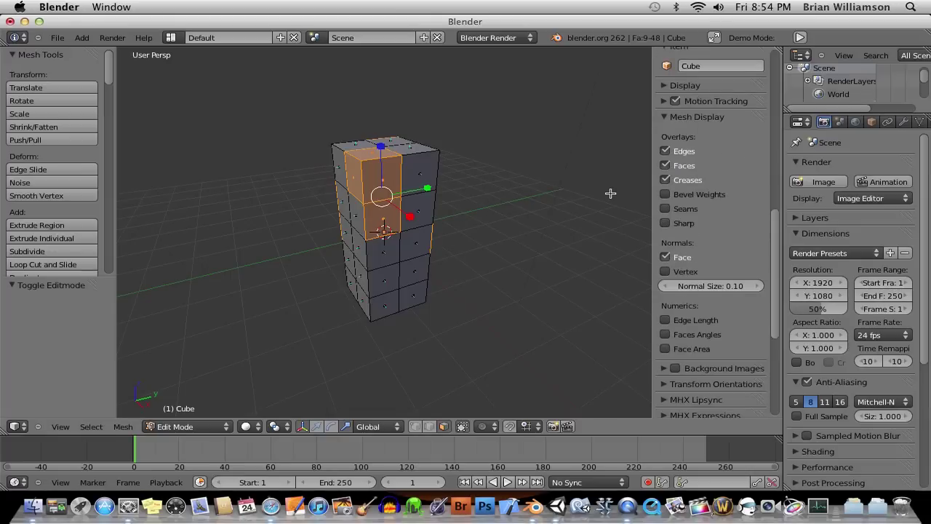
key(n)
key(n)
scroll(706, 213, down, 1)
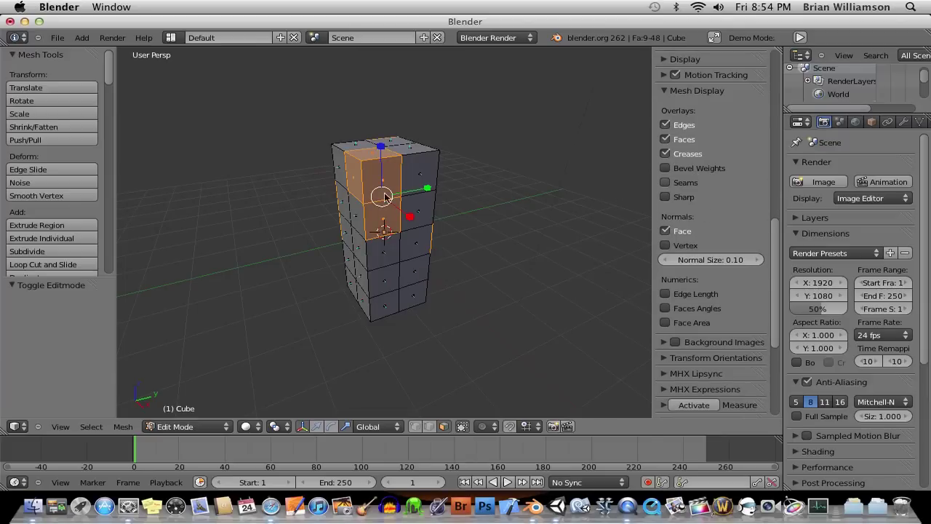
click(666, 232)
click(665, 231)
- Deselect all faces of the box and examine its face normals from several sides
middle_drag(409, 262, 467, 267)
key(a)
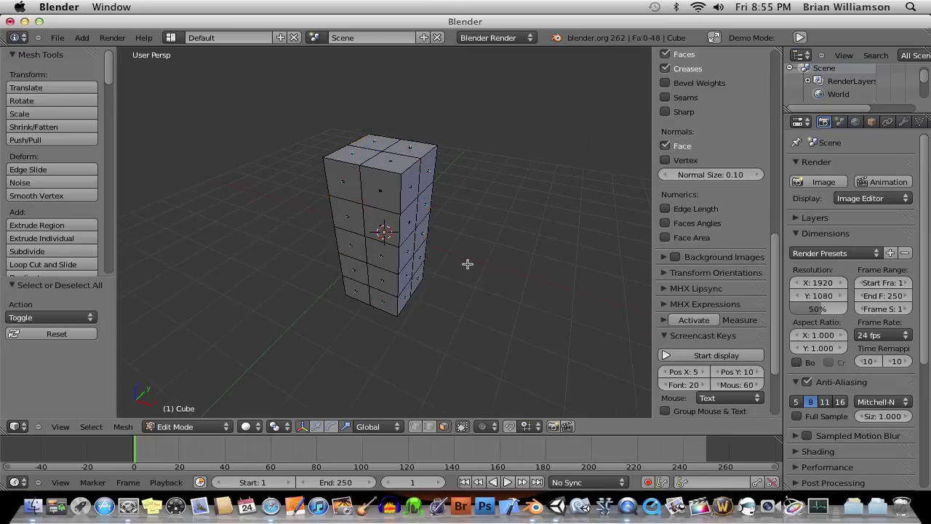
scroll(470, 237, up, 8)
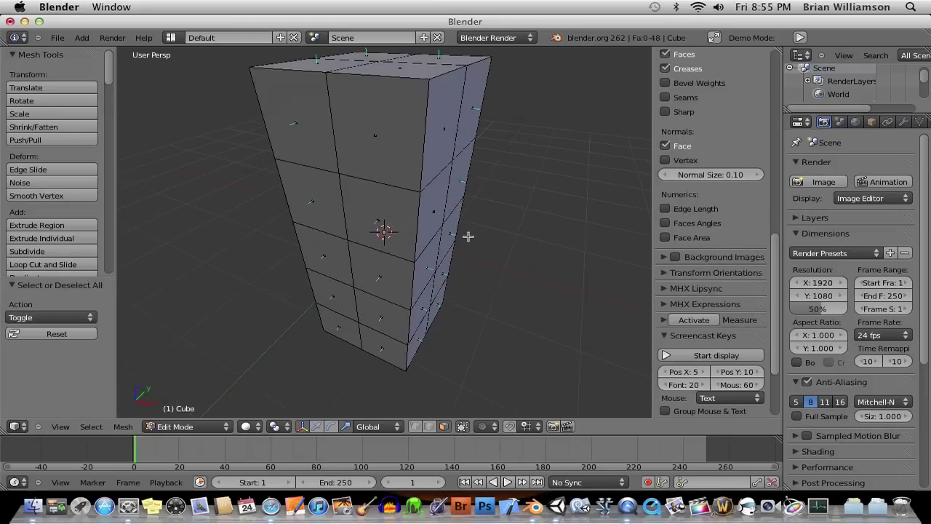
scroll(446, 250, down, 5)
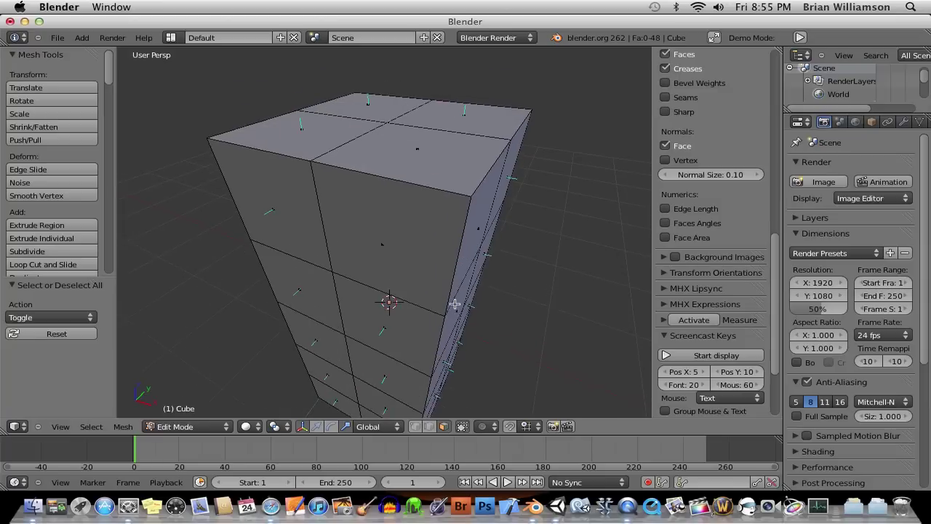
scroll(457, 266, down, 1)
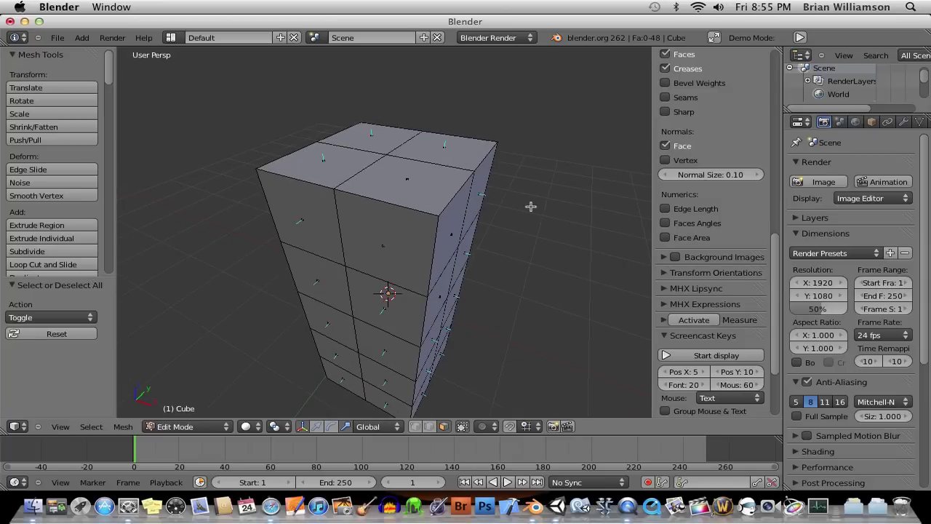
middle_drag(531, 206, 448, 200)
scroll(408, 164, up, 3)
scroll(408, 164, down, 2)
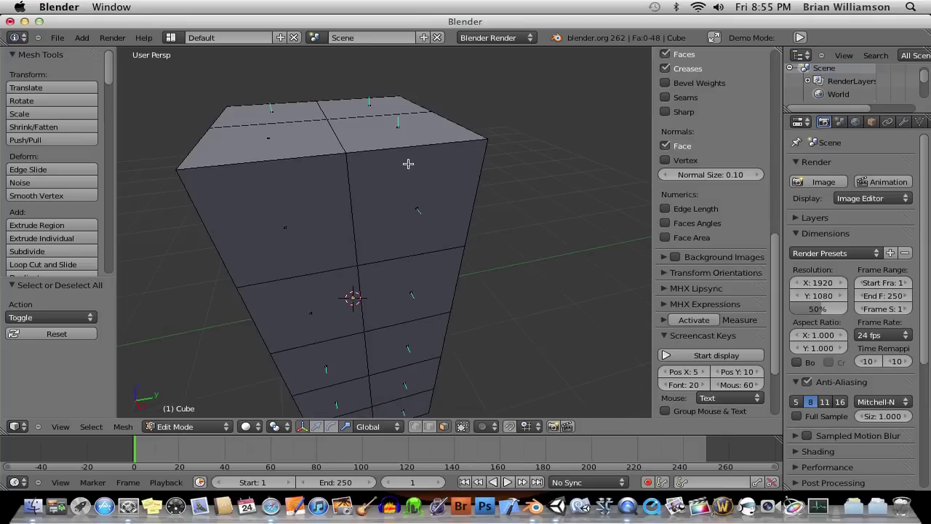
- Set the normals display size to 0.50
scroll(851, 291, down, 3)
scroll(723, 214, up, 2)
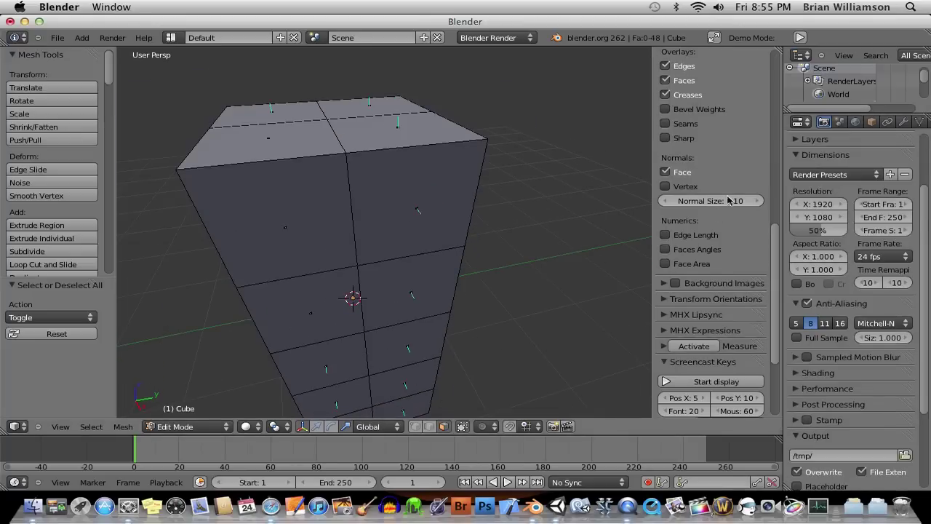
click(759, 227)
click(759, 227)
click(759, 228)
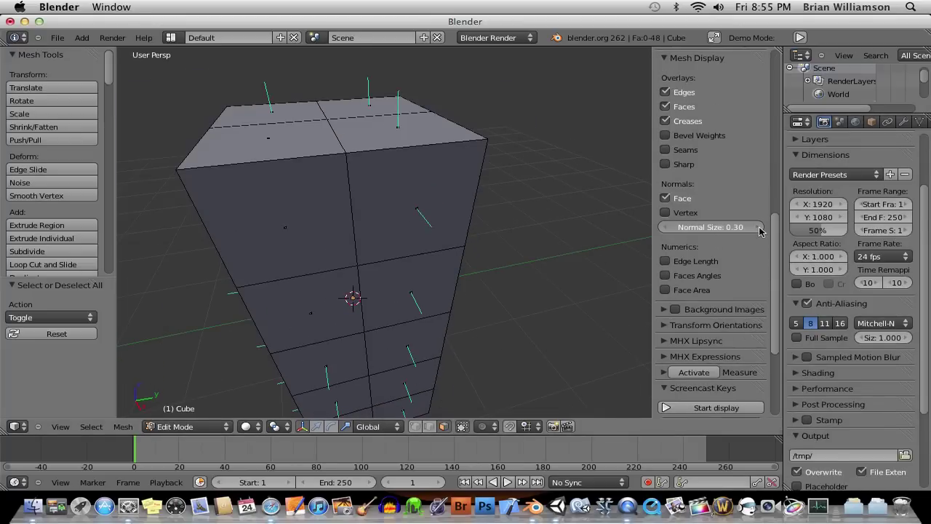
click(759, 227)
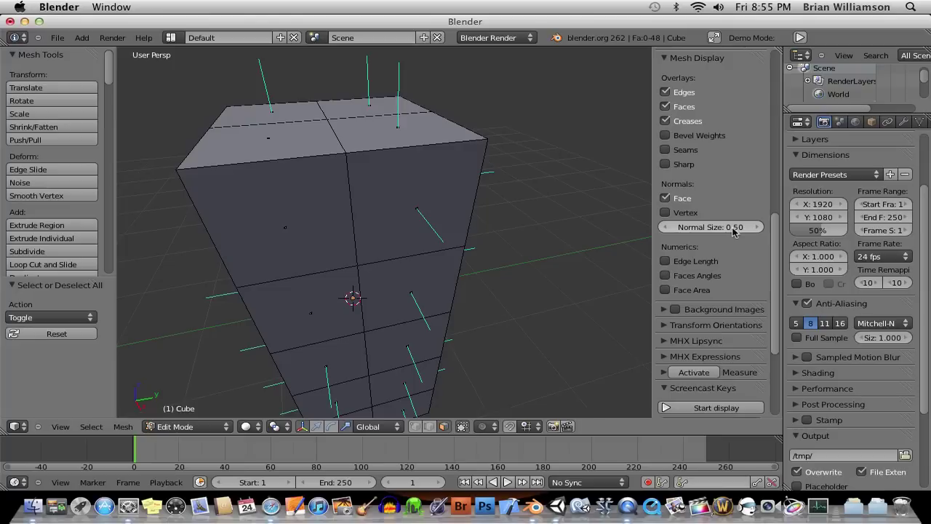
- Select the four faces without outward normal lines at the box's near upper corner: one on top and three on the adjoining sides
scroll(489, 188, down, 2)
scroll(435, 217, down, 2)
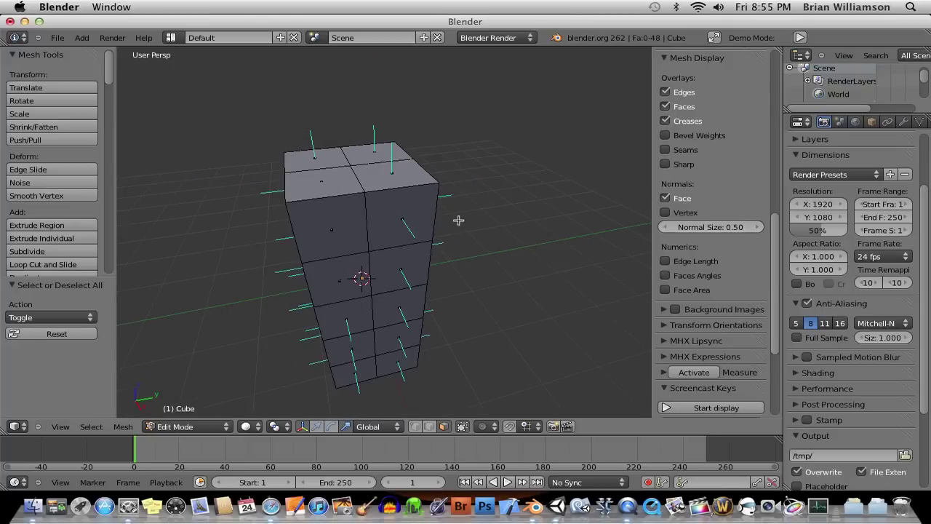
scroll(482, 214, right, 10)
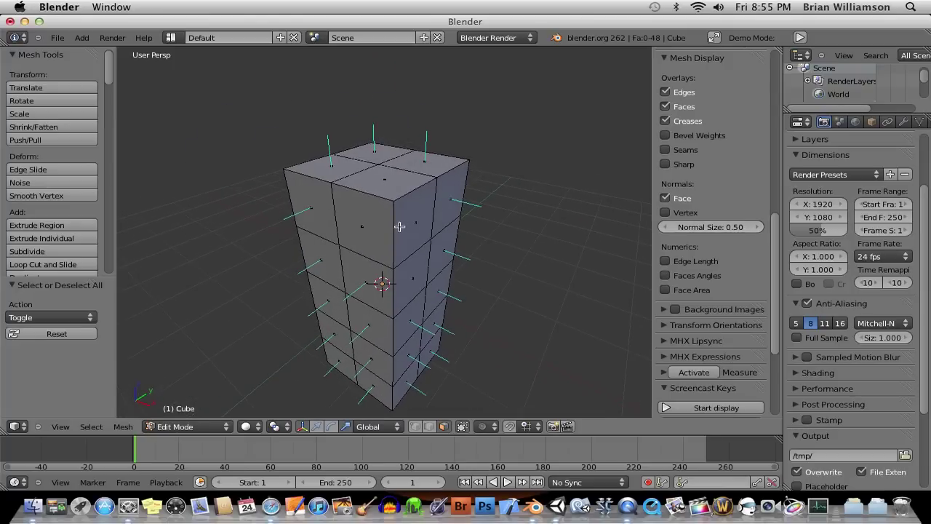
scroll(404, 225, up, 4)
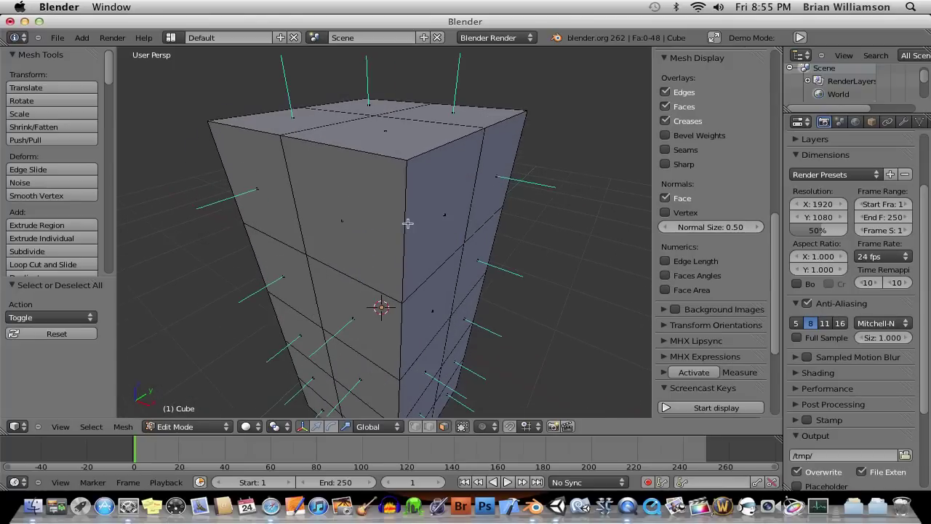
right_click(347, 218)
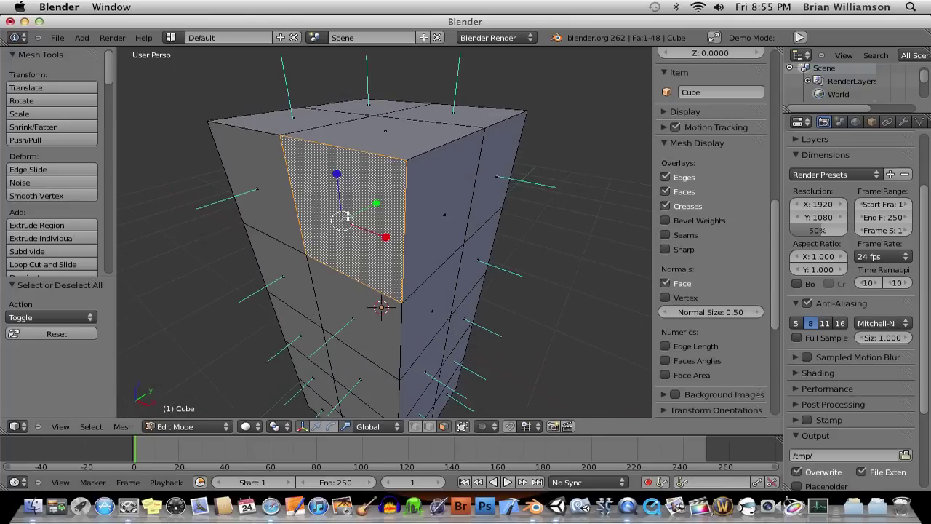
shift+right_click(390, 138)
shift+right_click(443, 245)
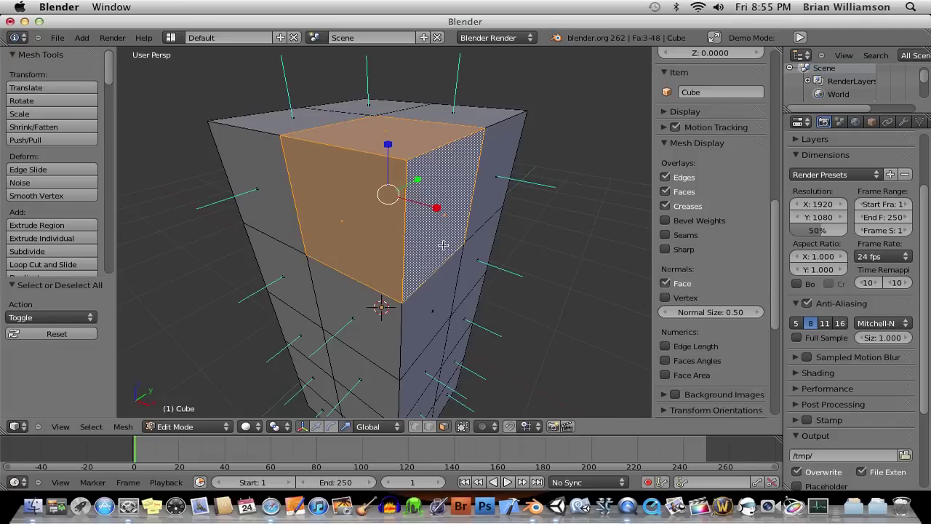
shift+right_click(427, 300)
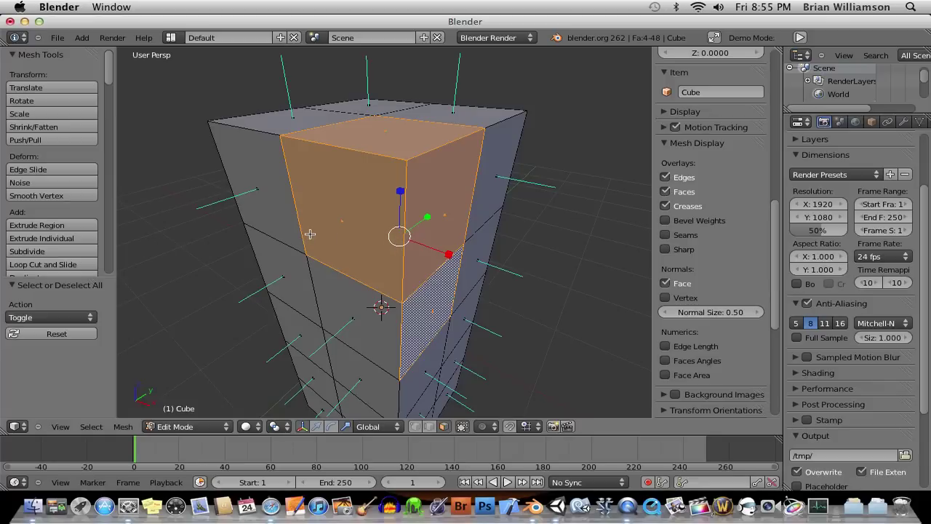
- Select all faces of the box and recalculate their normals
middle_drag(391, 251, 422, 247)
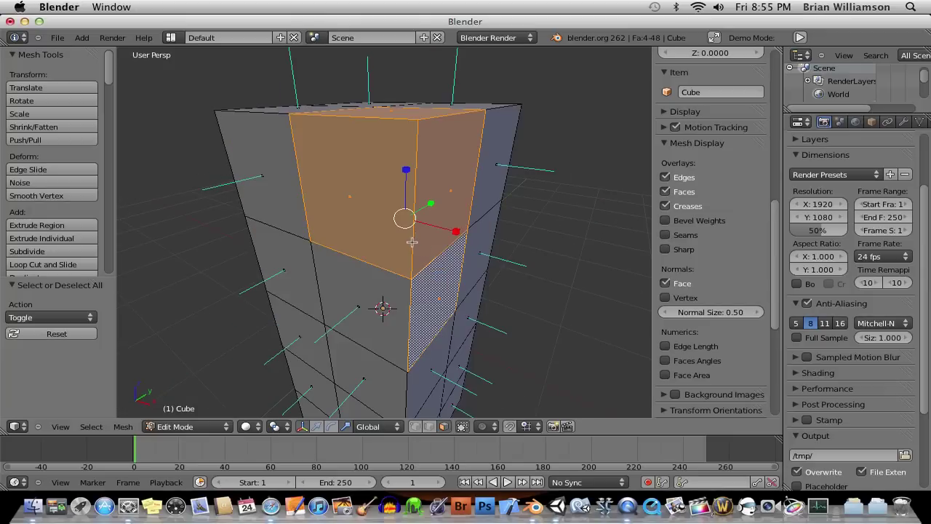
key(a)
key(a)
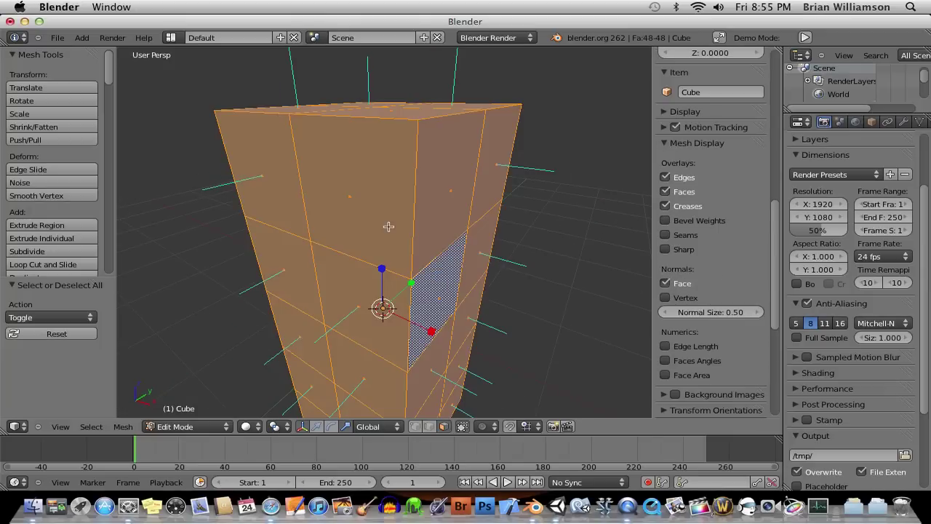
scroll(345, 235, down, 2)
scroll(49, 184, down, 1)
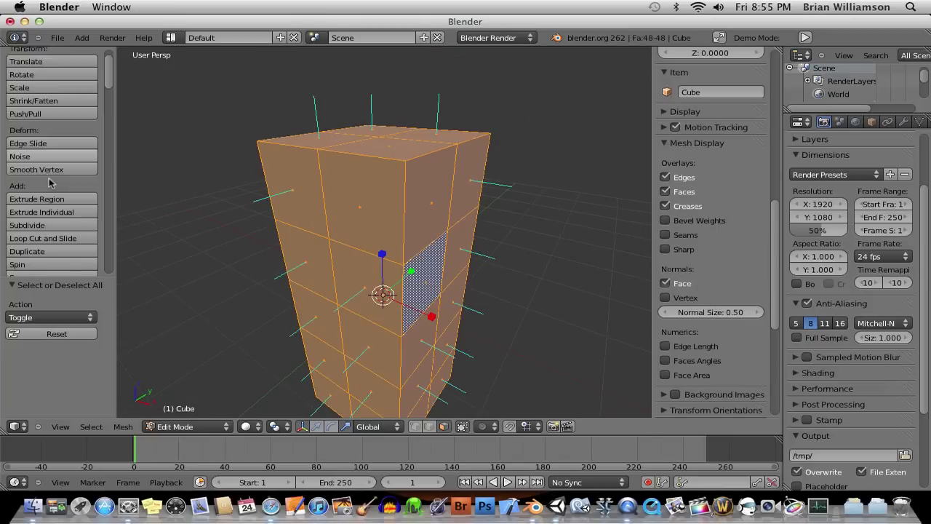
scroll(49, 184, down, 4)
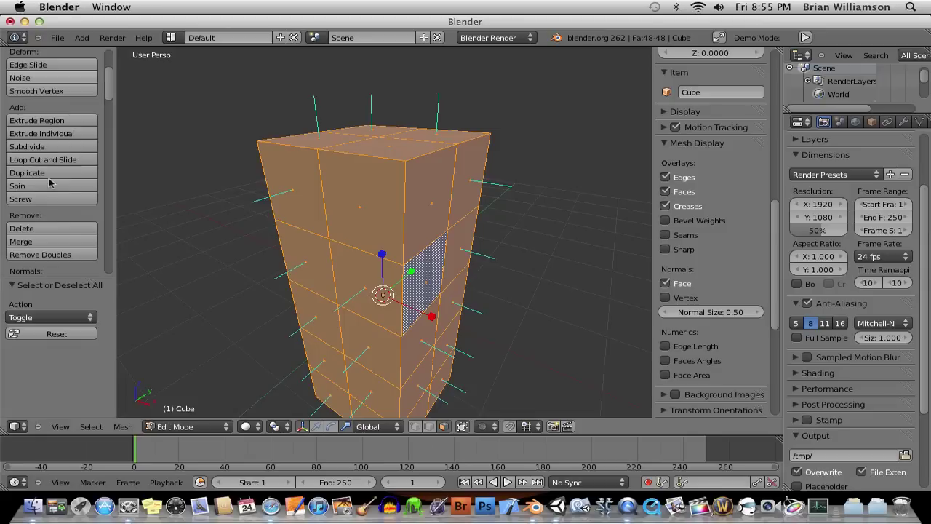
scroll(50, 183, down, 3)
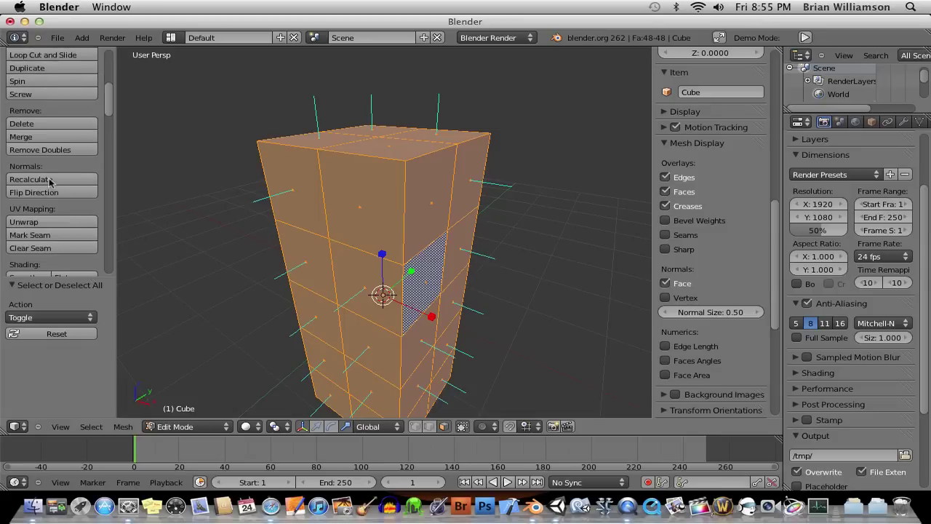
click(41, 182)
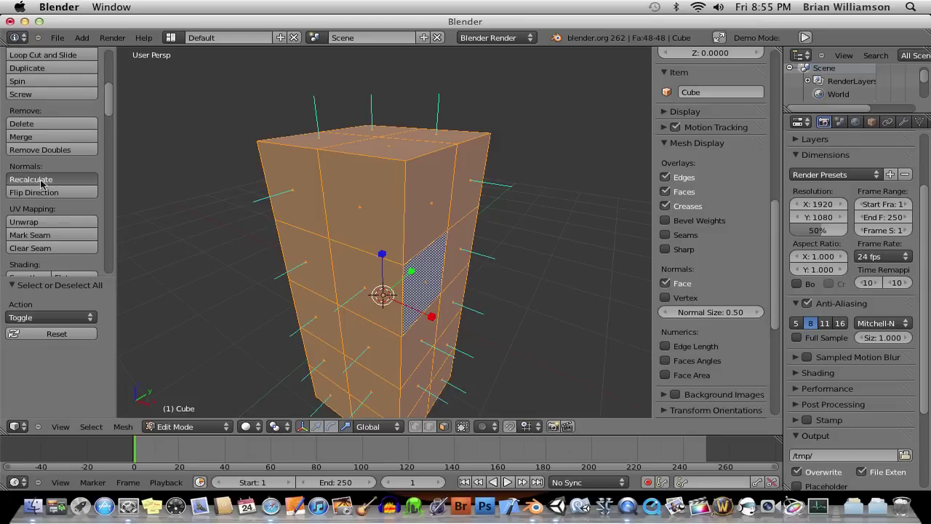
- Select only the two upper corner faces one above the other, flip their normals and flip them back, and leave Edit Mode
key(a)
middle_drag(407, 255, 388, 226)
shift+right_click(389, 240)
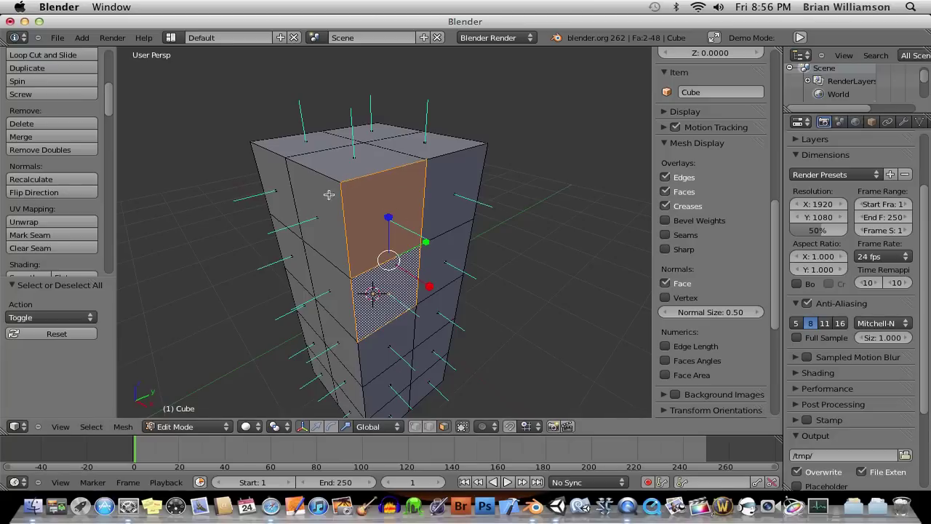
click(43, 193)
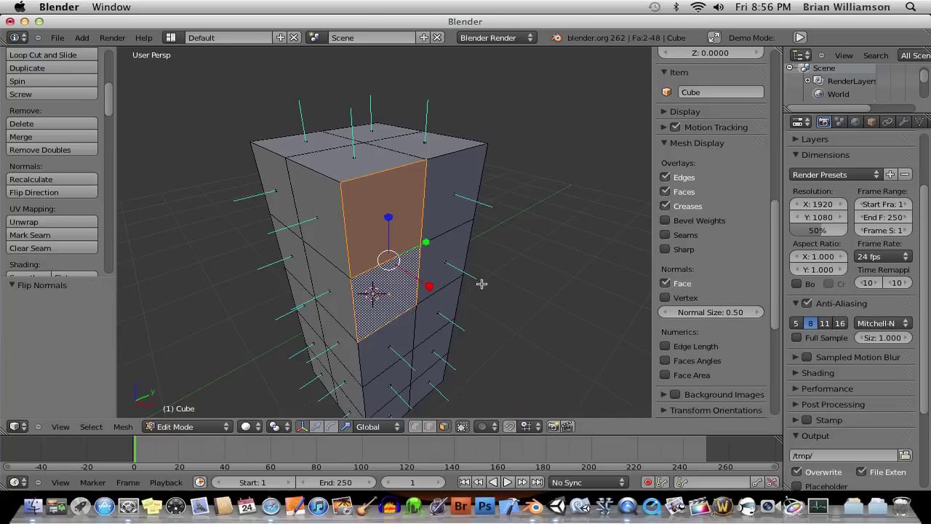
middle_drag(481, 284, 409, 280)
click(37, 193)
key(Tab)
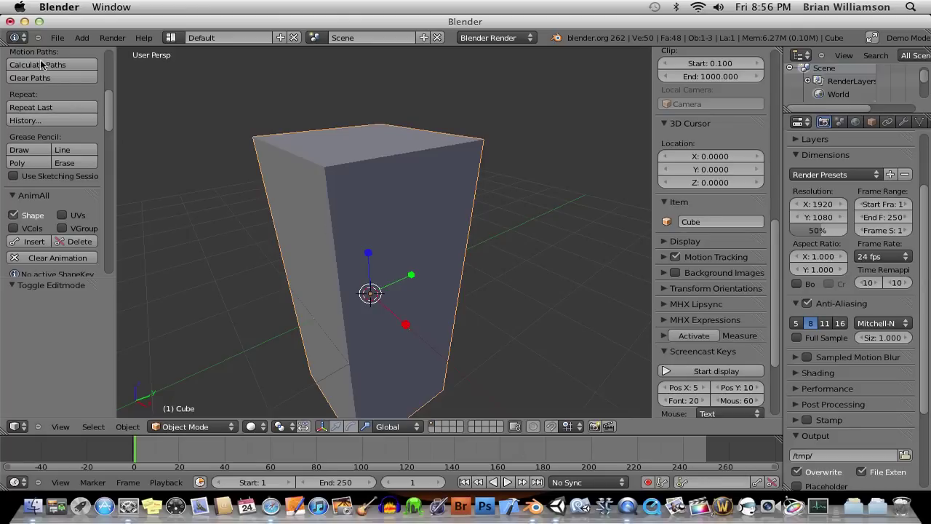
- Start an Autodesk FBX export of the box and set its scale to 100
click(57, 38)
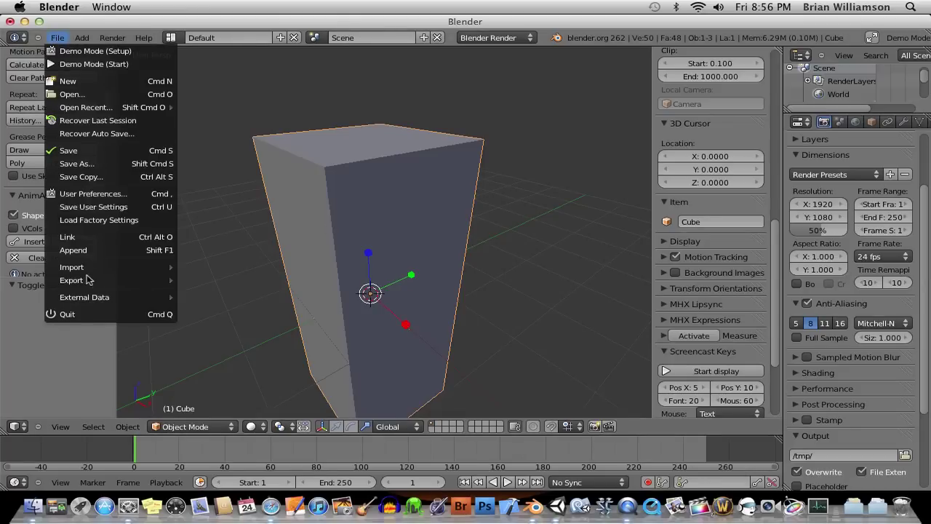
mouse_move(85, 283)
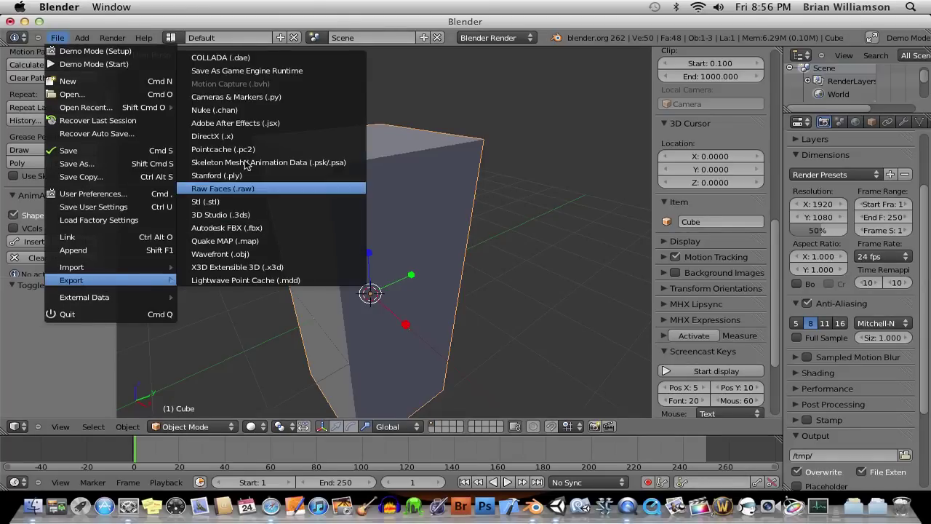
click(246, 228)
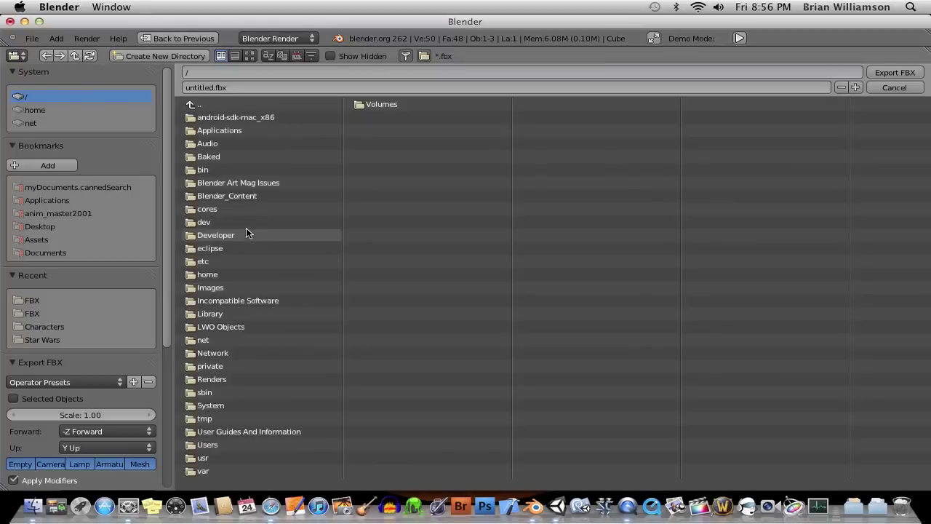
click(90, 420)
text(100)
key(Return)
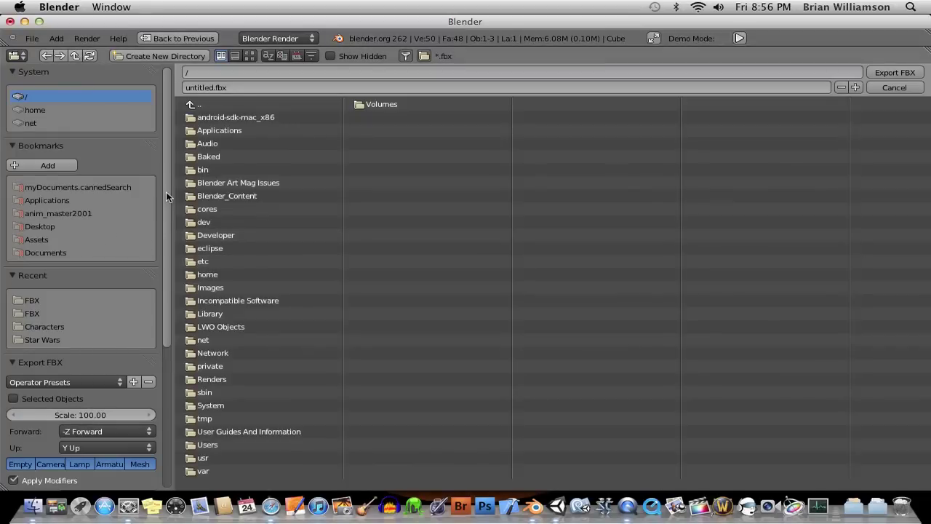
- Export the box to Desktop/Unity Programs/ArenaChampions/Assets/FBX, overwriting NormalsBox.fbx
click(29, 228)
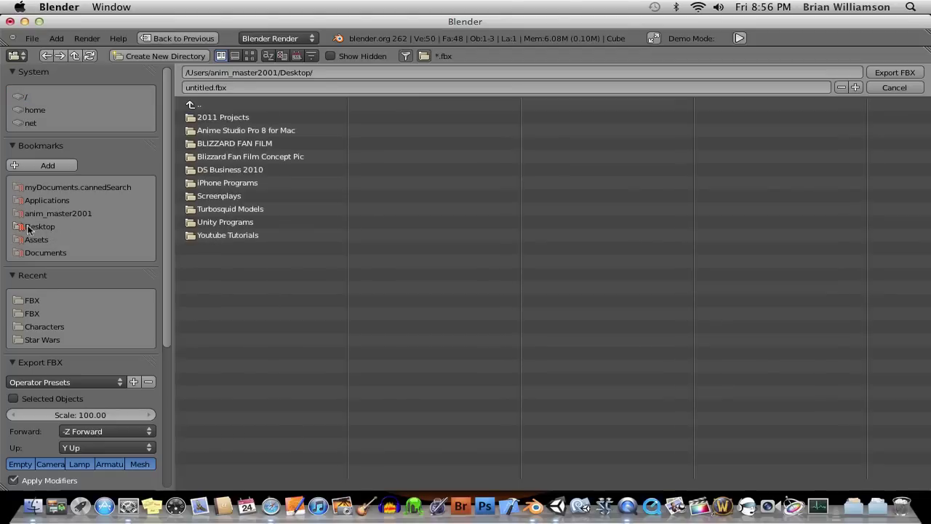
click(238, 223)
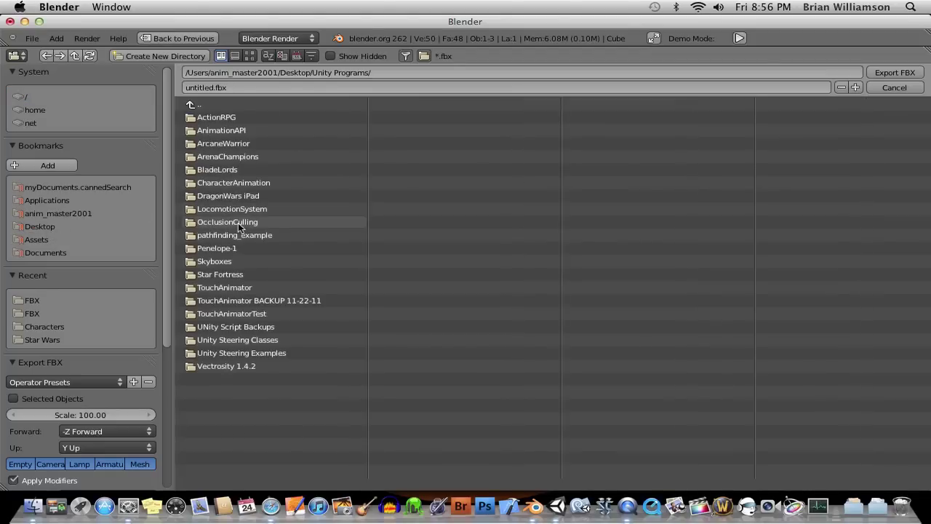
click(236, 156)
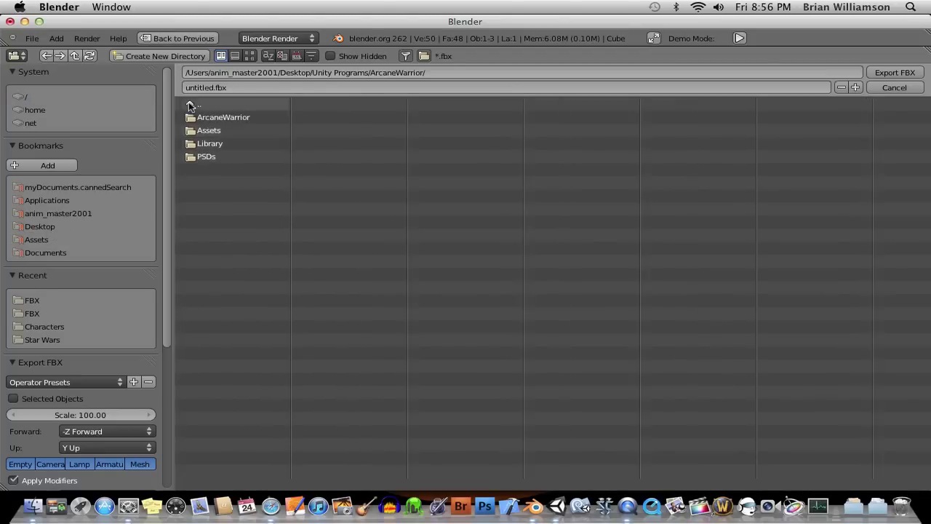
click(192, 105)
click(250, 156)
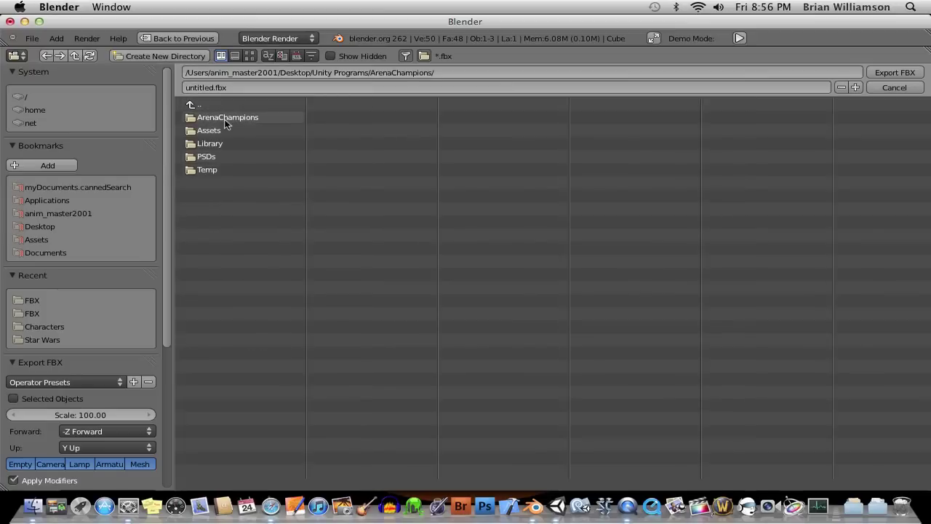
click(219, 130)
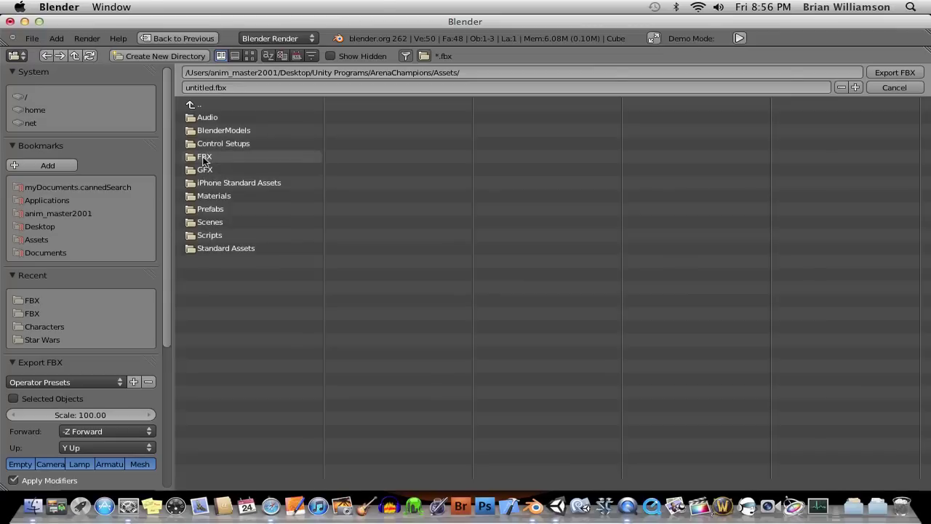
click(206, 158)
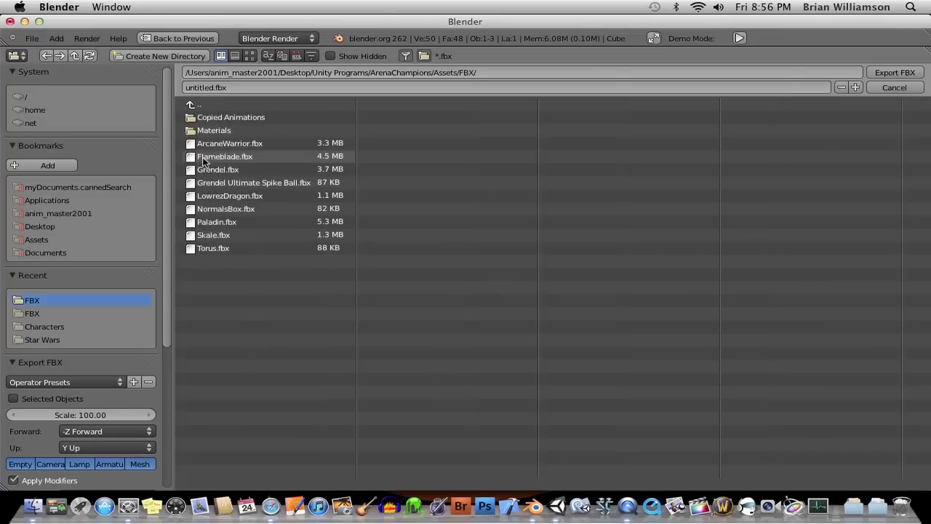
click(233, 210)
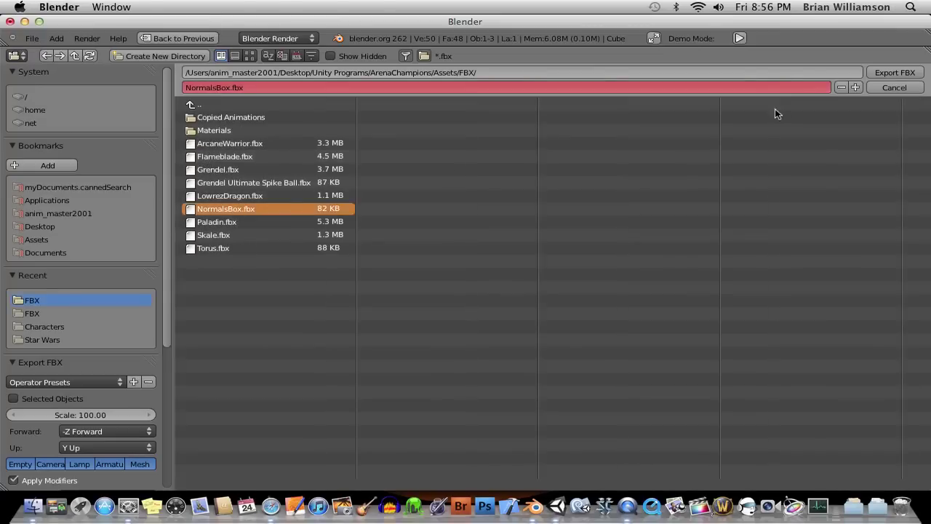
click(894, 73)
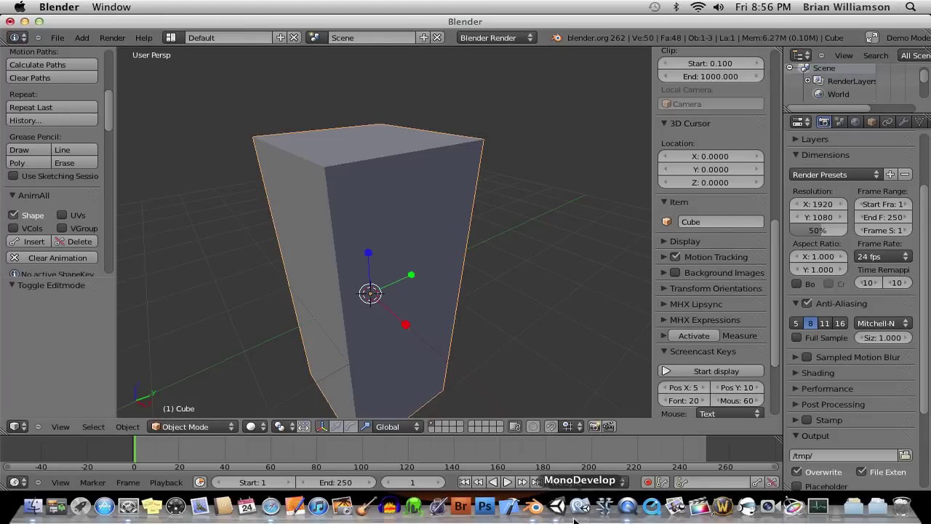
- Switch to Unity and rotate NormalsBox around its vertical axis to check the reimported model from all sides
click(557, 505)
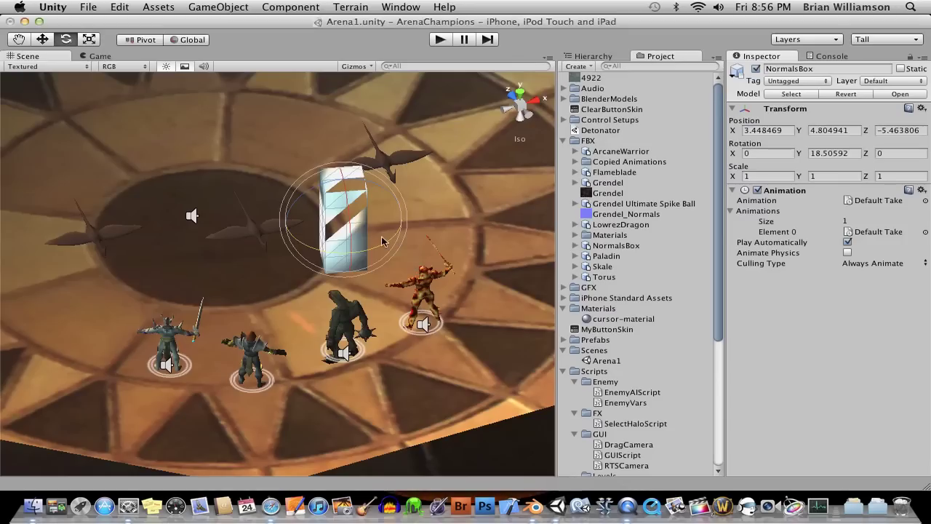
drag(383, 244, 202, 243)
drag(393, 260, 445, 237)
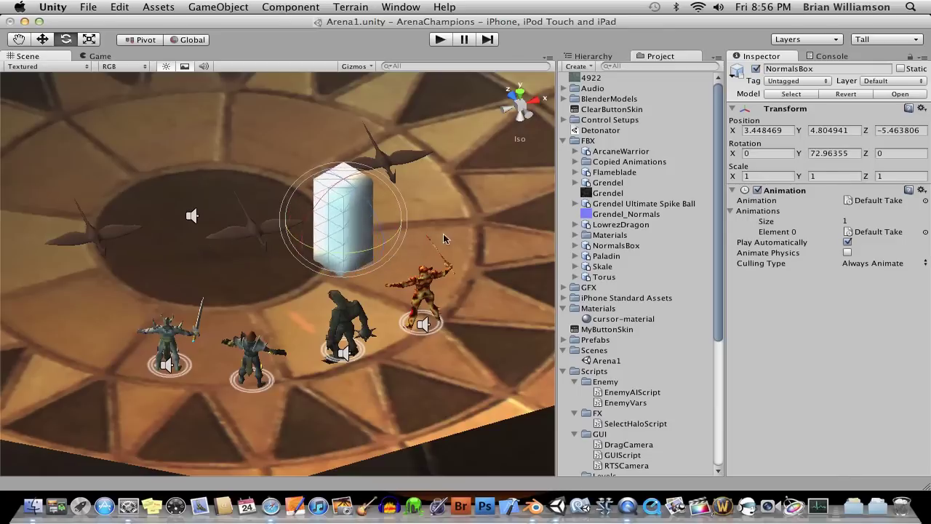
drag(355, 267, 469, 197)
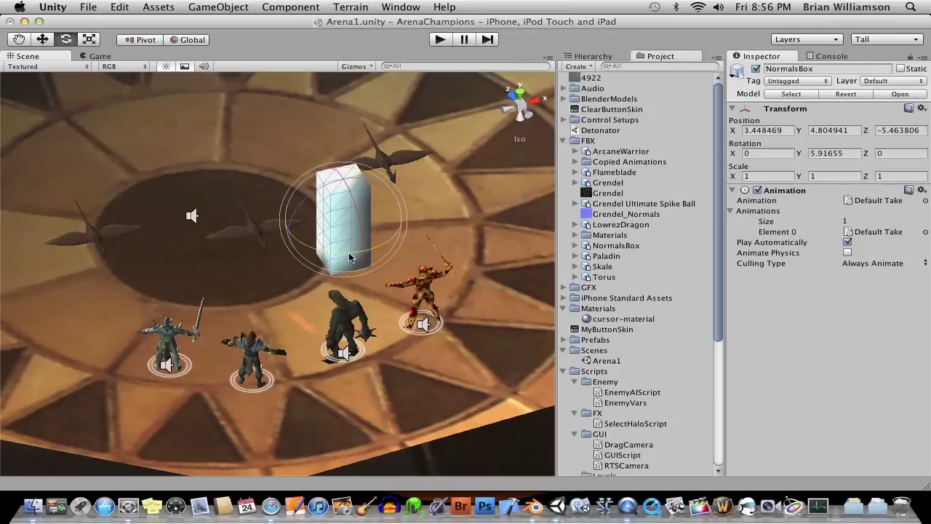
drag(349, 257, 377, 256)
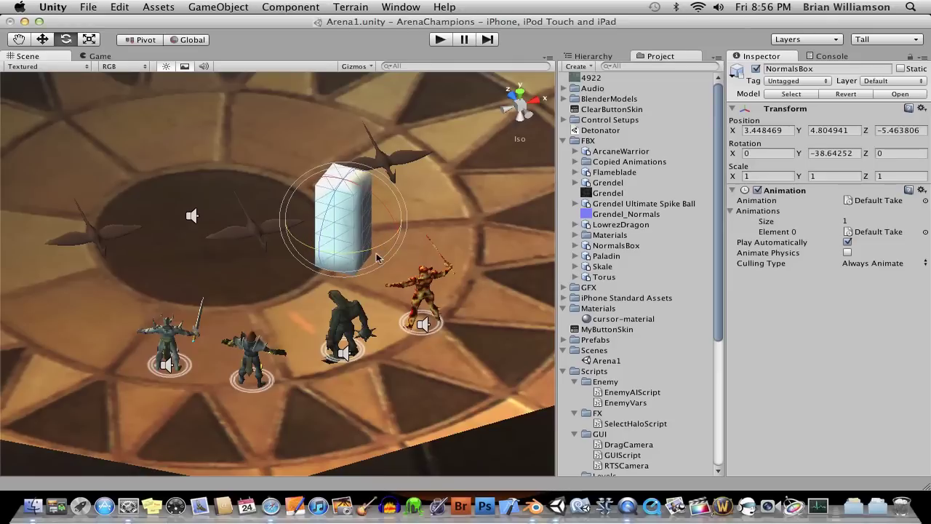
- Switch to Blender, enter Edit Mode on the box and flip the normals of the two selected upper faces inward
click(537, 508)
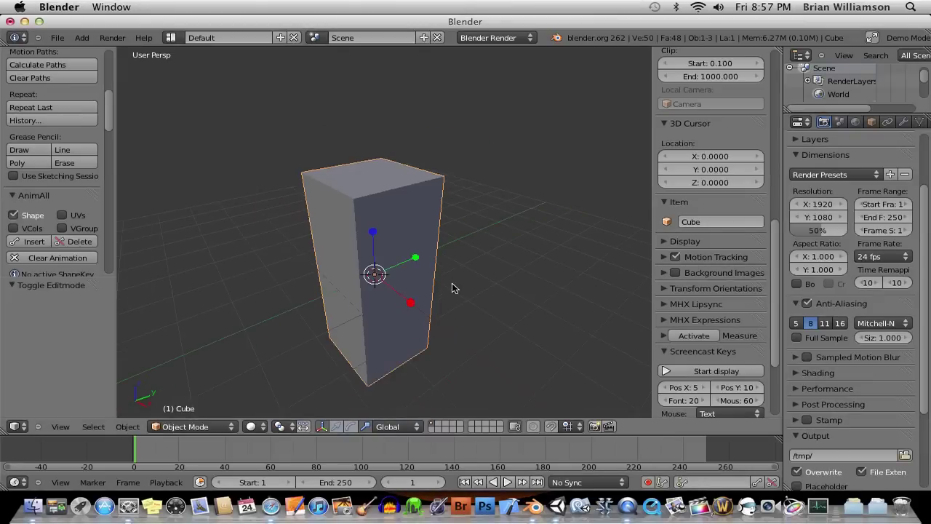
middle_drag(451, 289, 419, 287)
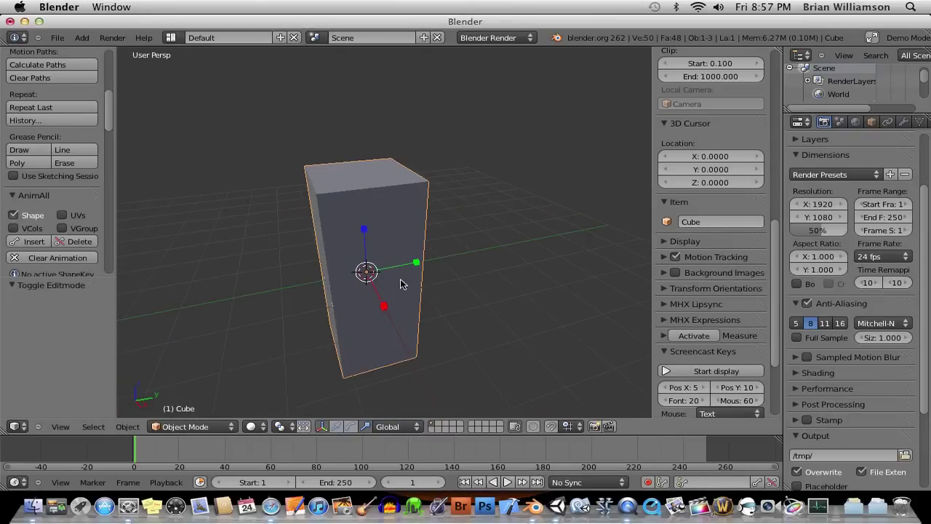
key(Tab)
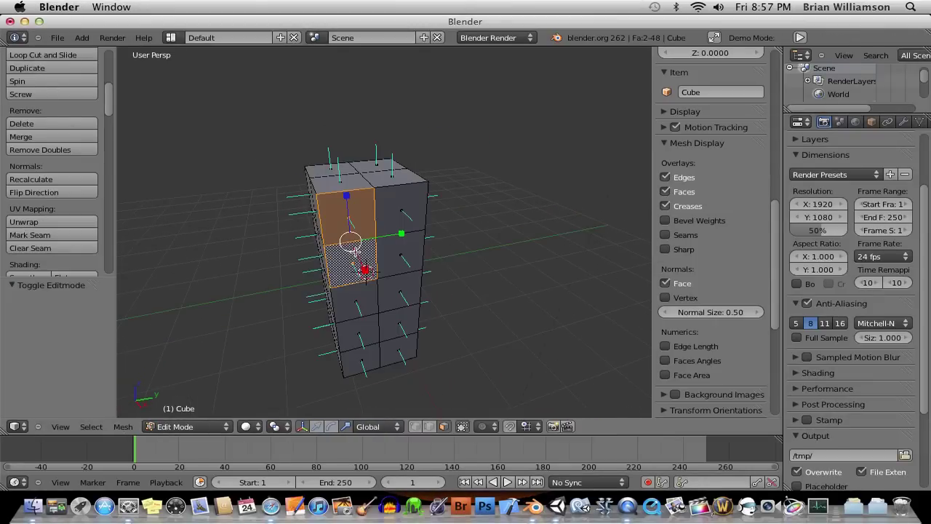
click(23, 193)
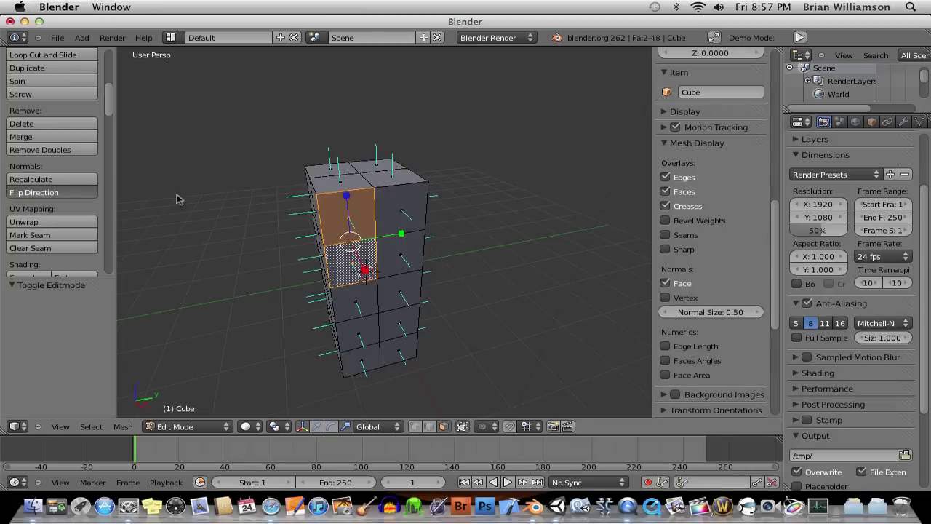
- Flip the normals of one far top face and two diagonally adjacent faces low on the front side, and leave Edit Mode
right_click(380, 165)
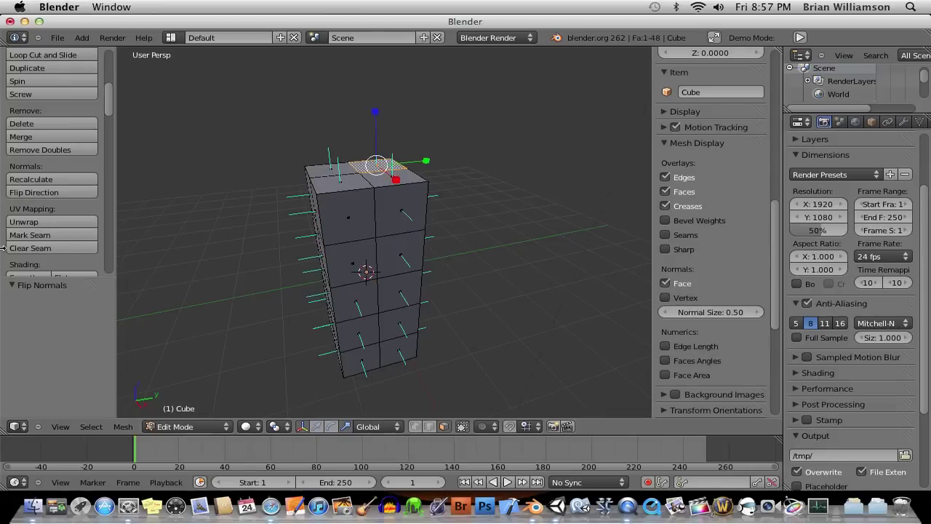
right_click(386, 339)
shift+right_click(366, 359)
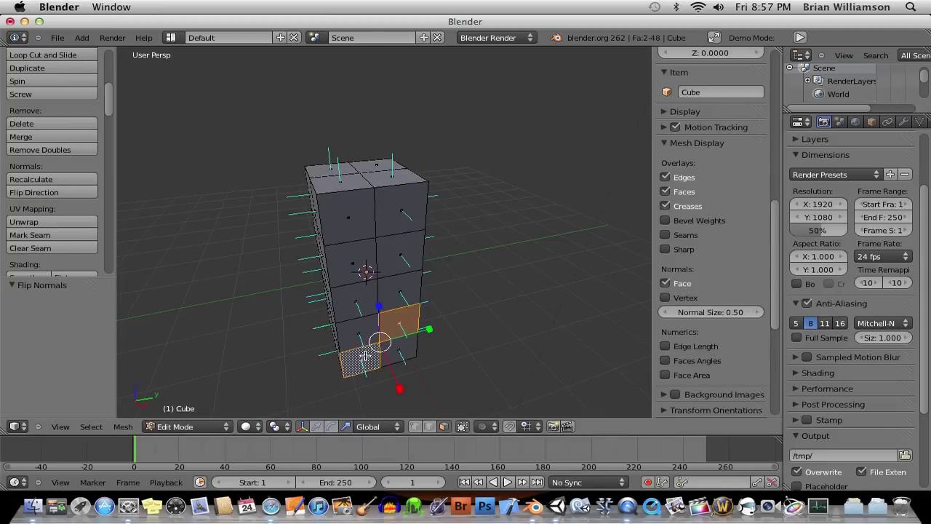
click(41, 195)
key(Tab)
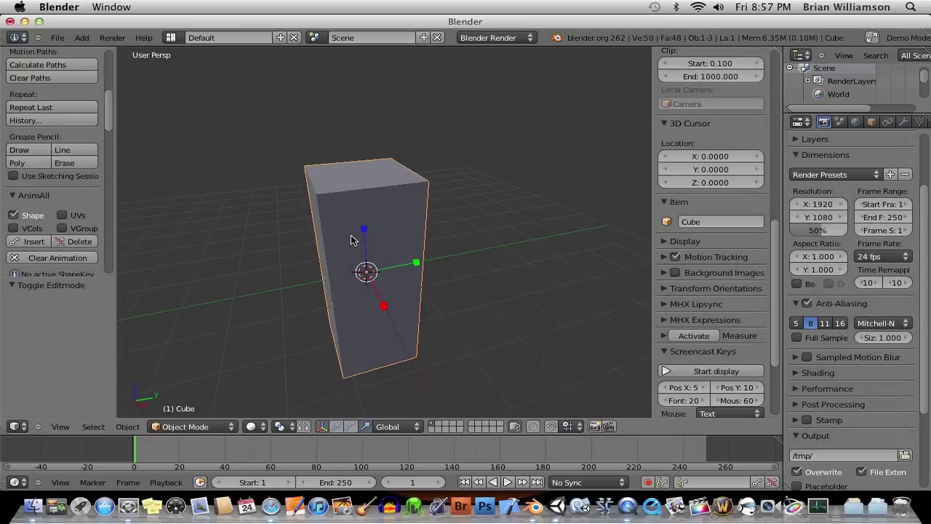
- Set the viewport shading to Texture with the box seen from its front corner
middle_drag(390, 230, 425, 232)
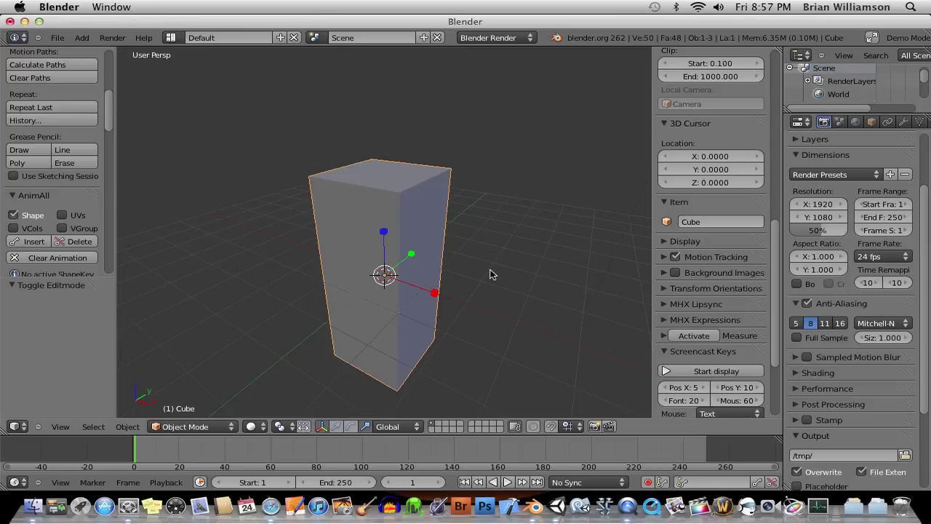
click(259, 428)
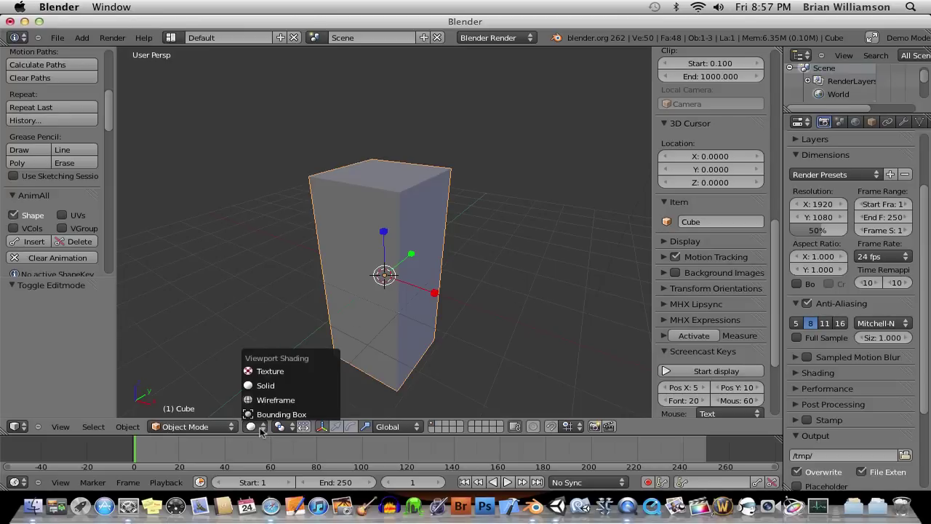
click(258, 372)
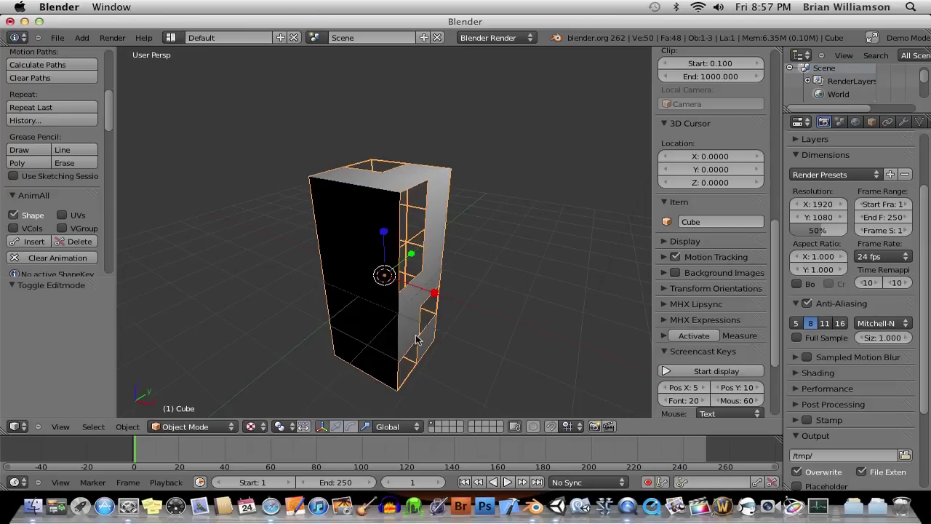
- Select all faces of the box in Edit Mode, recalculate their normals outward, and return to Object Mode
middle_drag(446, 318, 424, 325)
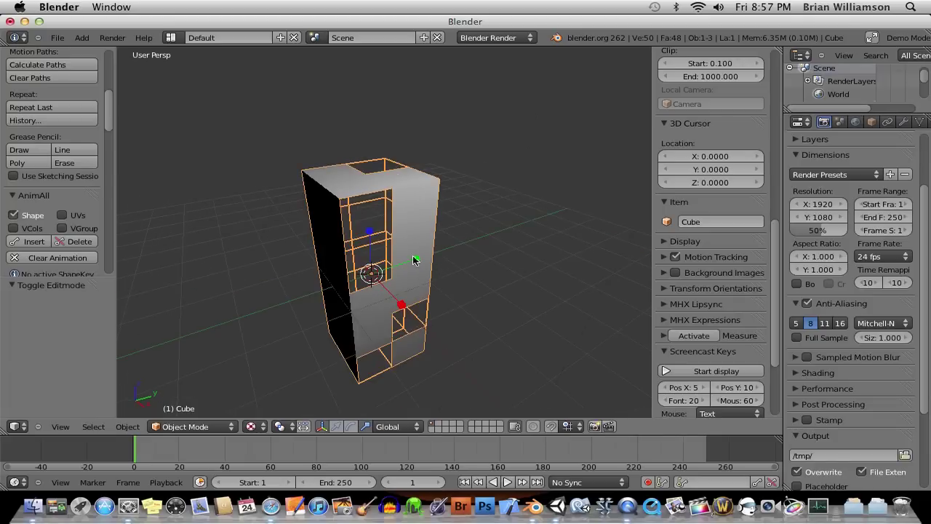
middle_drag(374, 272, 454, 260)
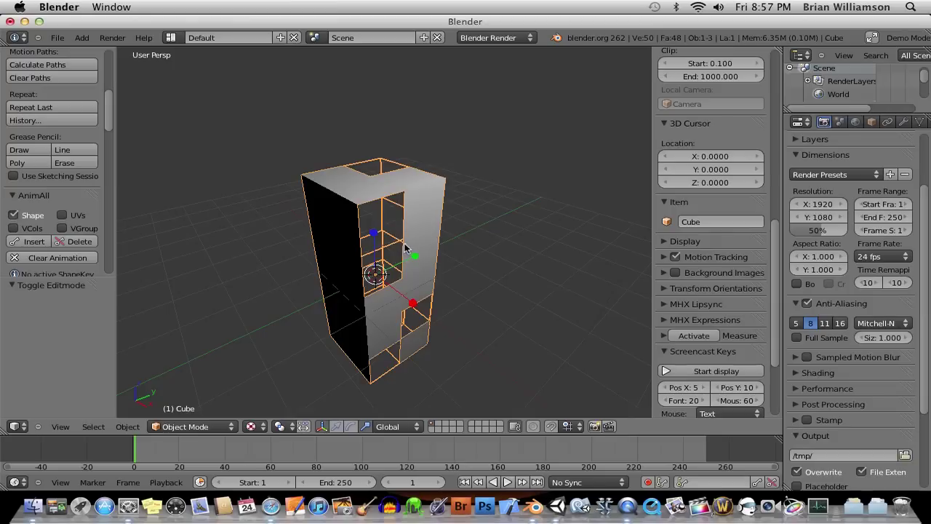
middle_drag(406, 249, 439, 246)
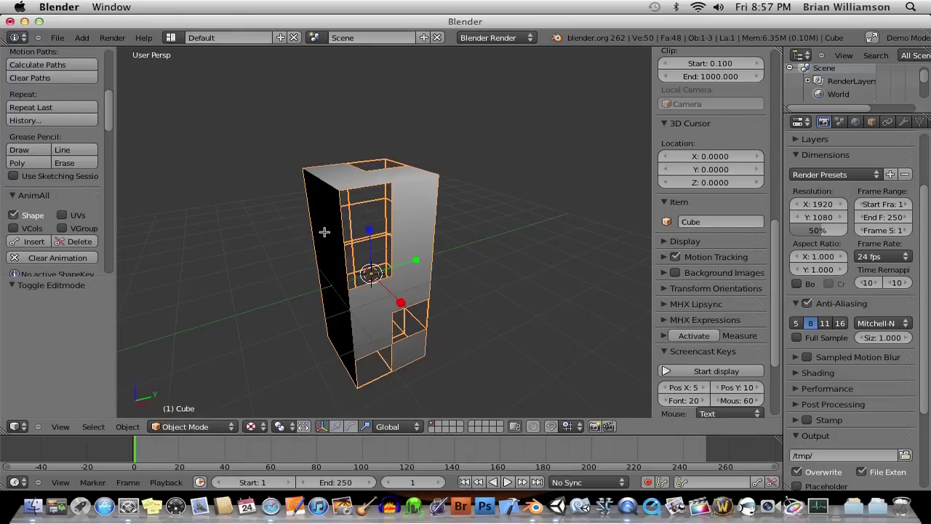
key(Tab)
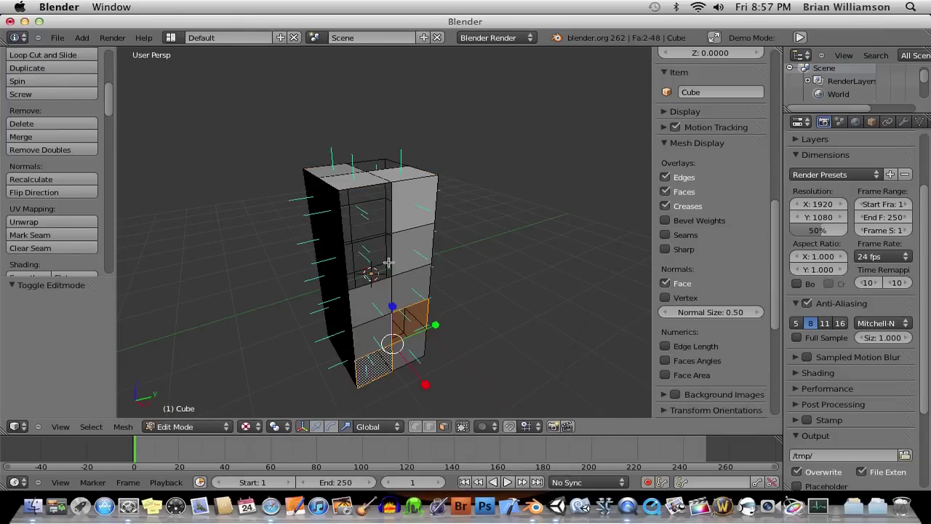
key(a)
key(a)
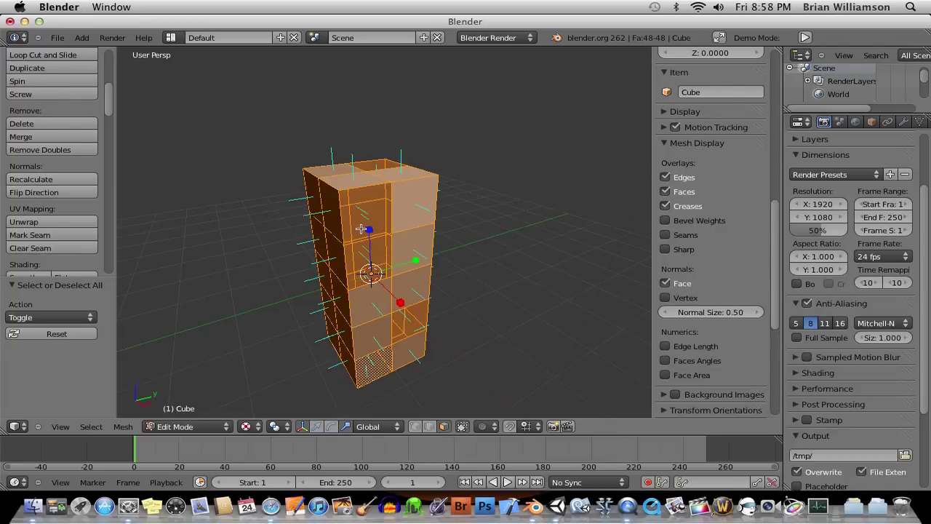
key(Tab)
key(Tab)
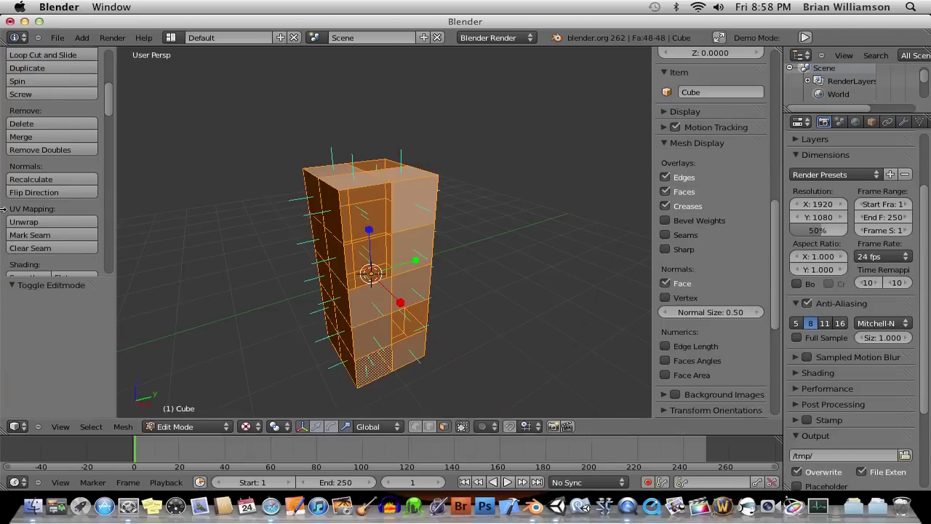
click(44, 179)
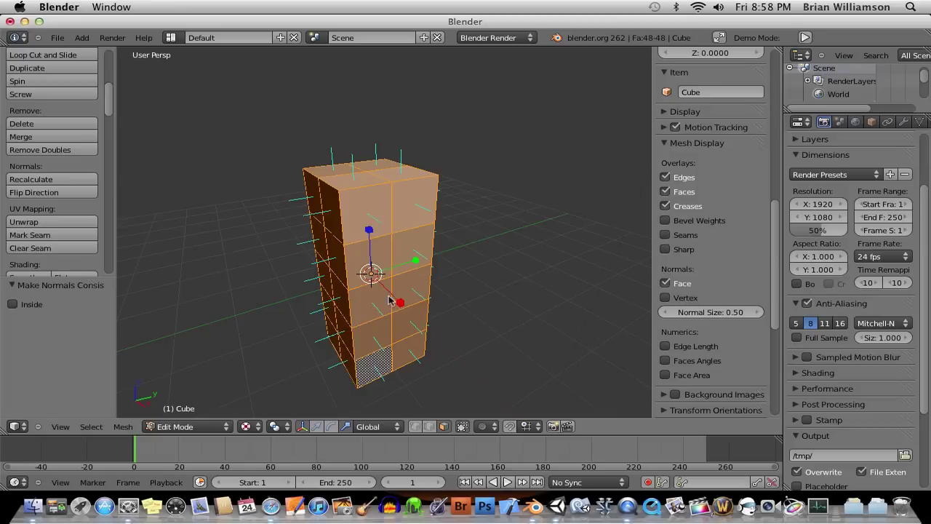
key(Tab)
middle_drag(421, 278, 394, 274)
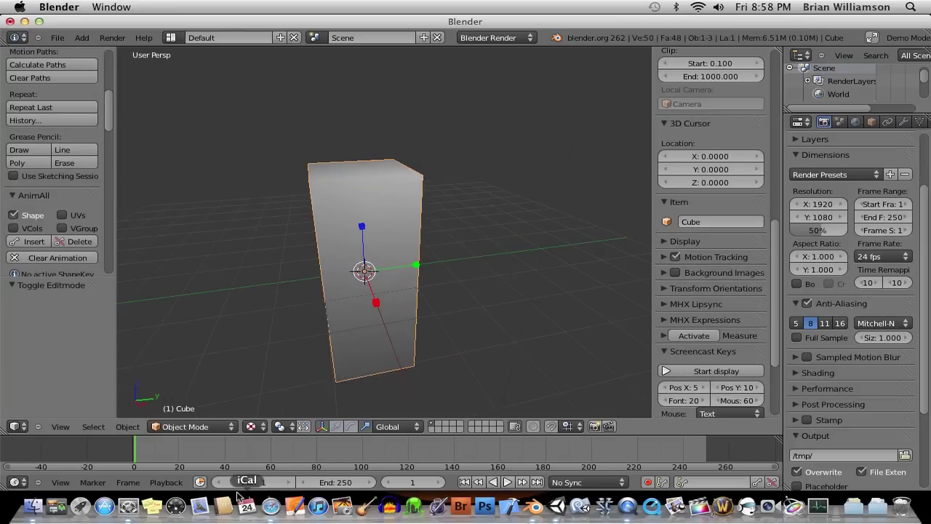
- Set the viewport shading to Solid
click(260, 428)
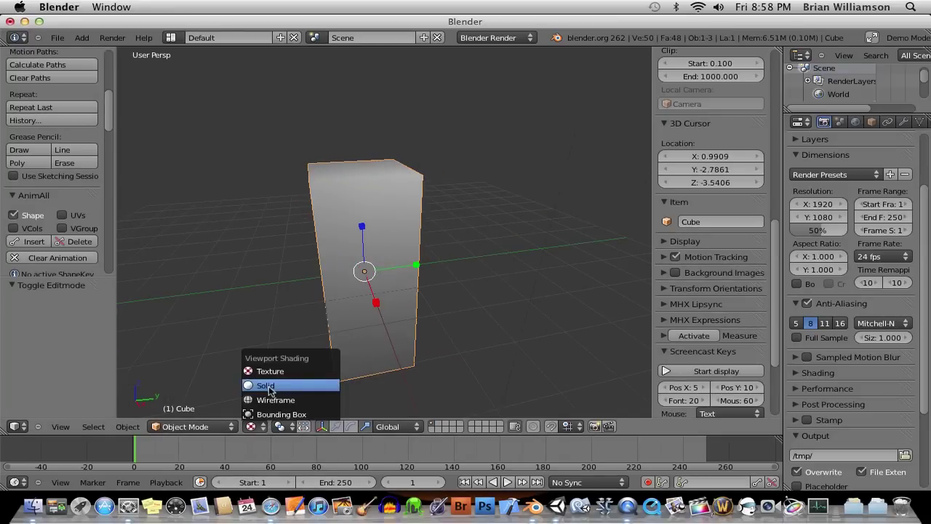
click(269, 391)
middle_drag(342, 300, 336, 299)
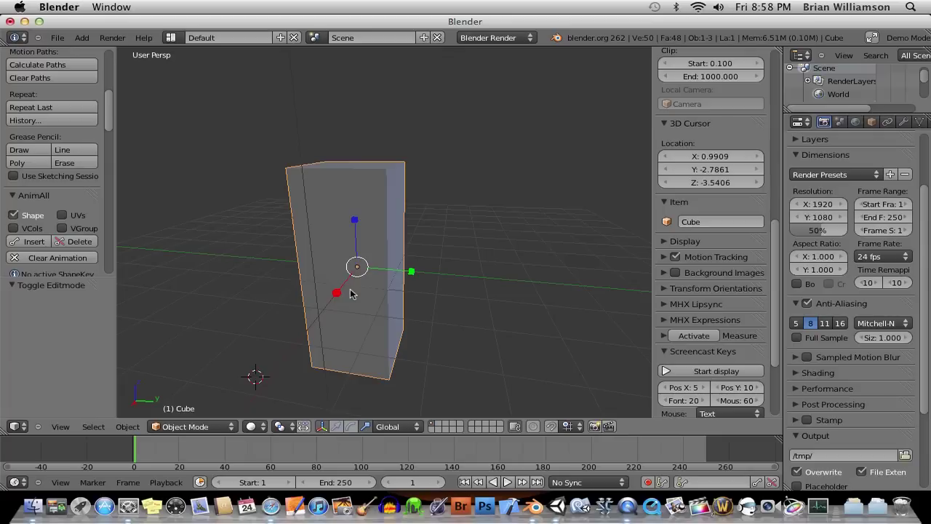
- In the right orthographic view, move the box up about 2.8 units so its base rests on the ground line
key(KP_3)
key(KP_5)
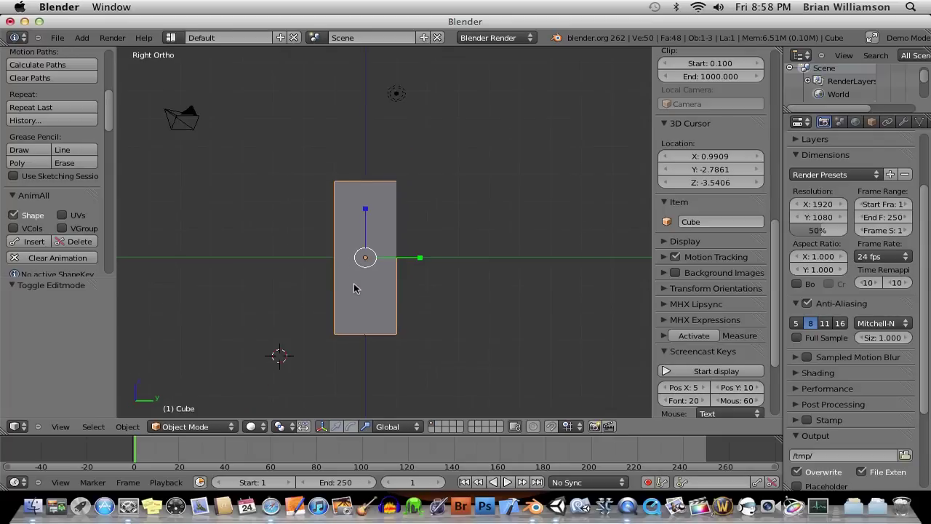
key(g)
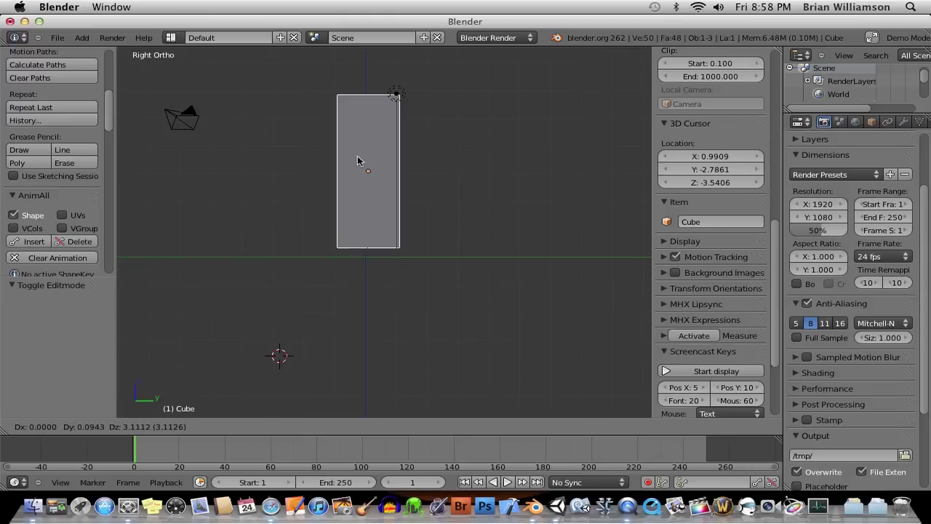
click(357, 161)
shift+middle_drag(368, 269, 365, 316)
shift+scroll(367, 327, up, 3)
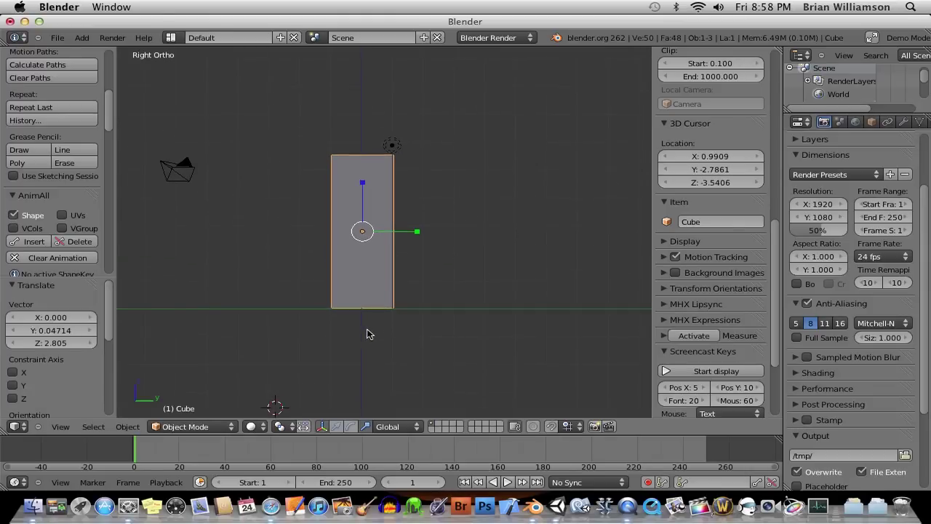
- Place the 3D cursor beside the box, add a single-bone armature there, and move it to the middle of the box's base
click(418, 299)
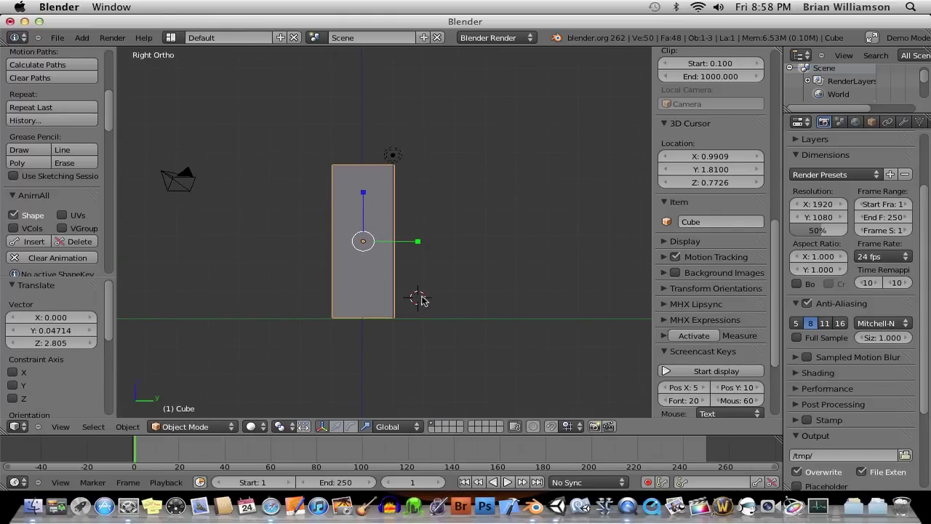
key(shift+a)
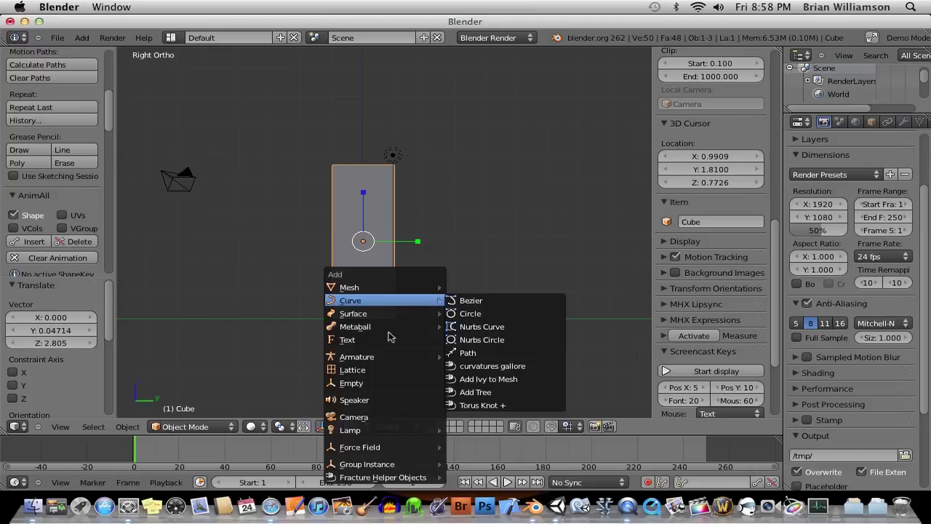
mouse_move(372, 360)
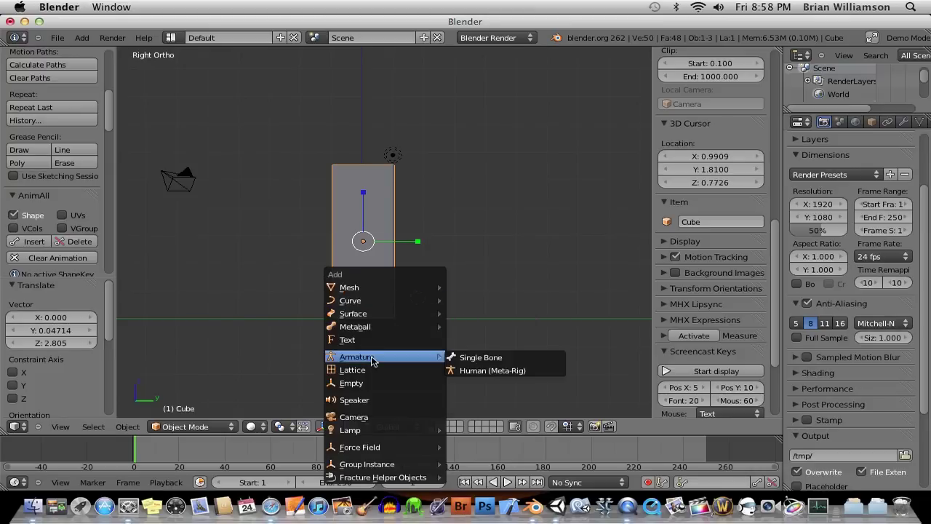
click(467, 362)
key(g)
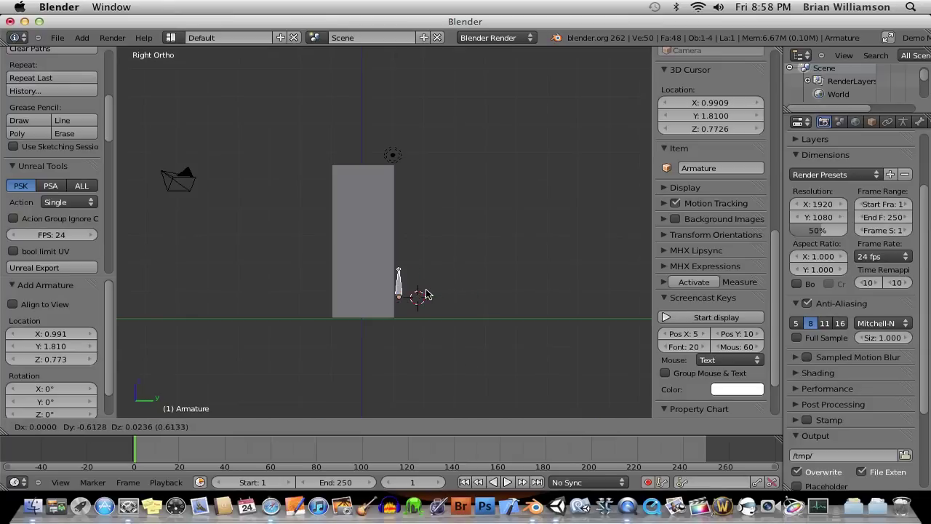
click(381, 303)
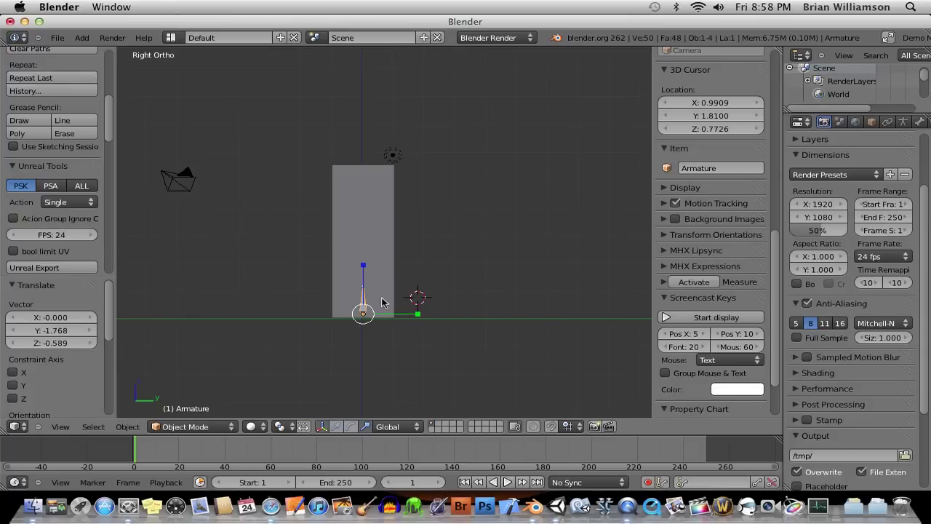
- In the top view, move the armature about 1.06 units along negative X to bring it near the box's centre
key(KP_7)
key(g)
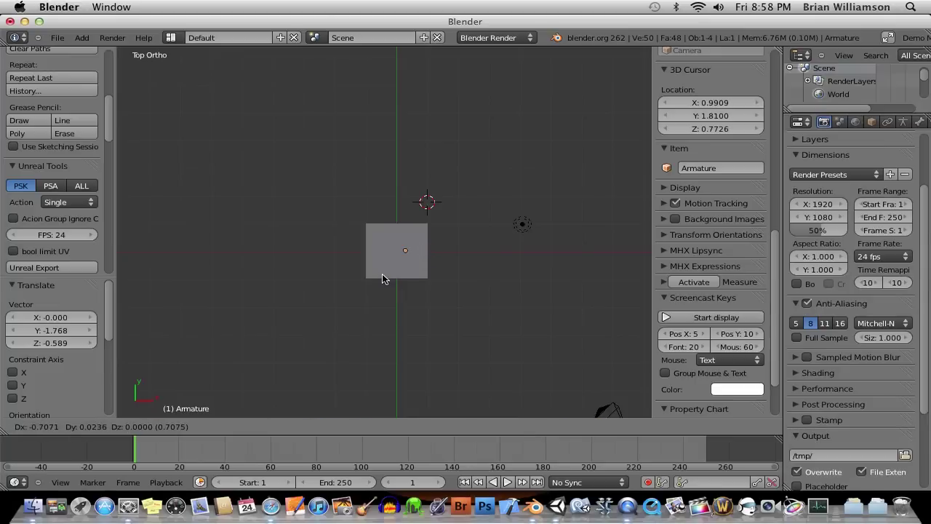
click(371, 283)
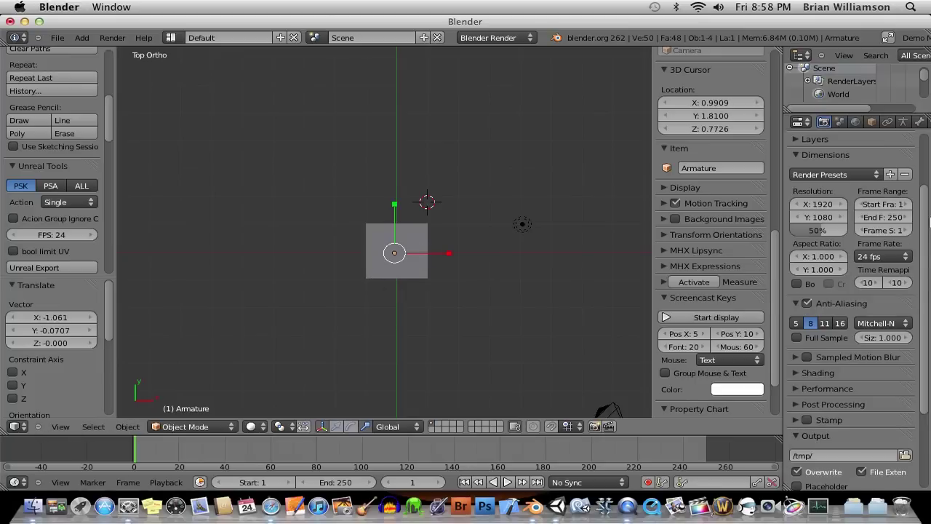
- Hide the viewport's side panels, widen the properties area, and turn on X-Ray display for the armature
key(n)
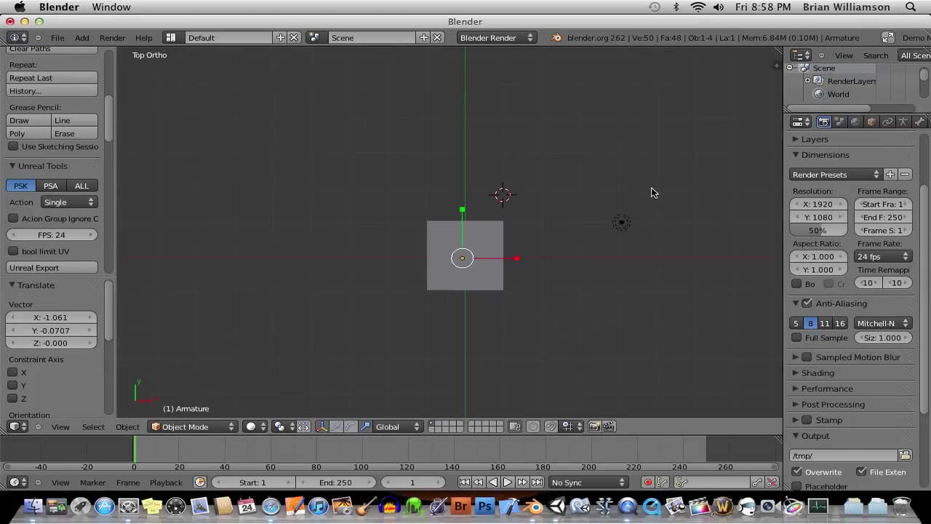
key(t)
drag(783, 186, 641, 186)
click(760, 123)
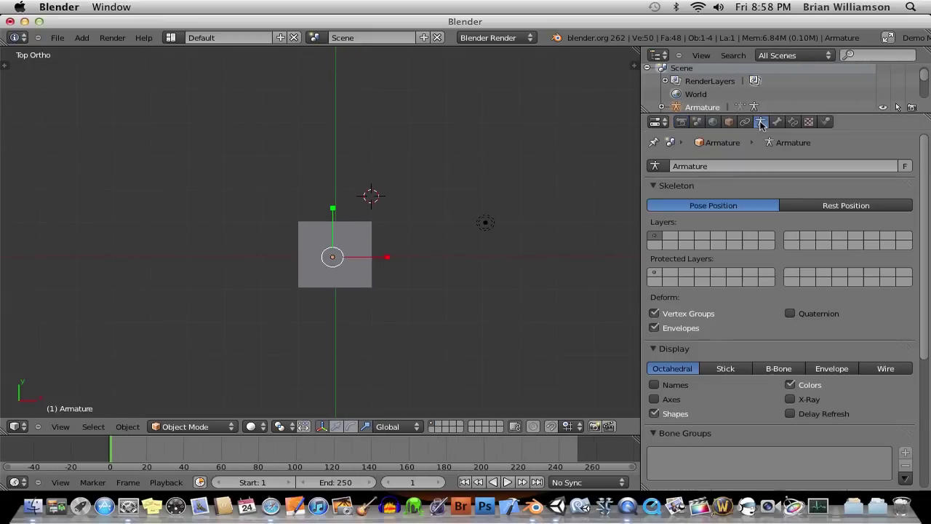
click(790, 398)
- Fine-tune the armature's position from the top and right views so it is centred at the foot of the box
key(g)
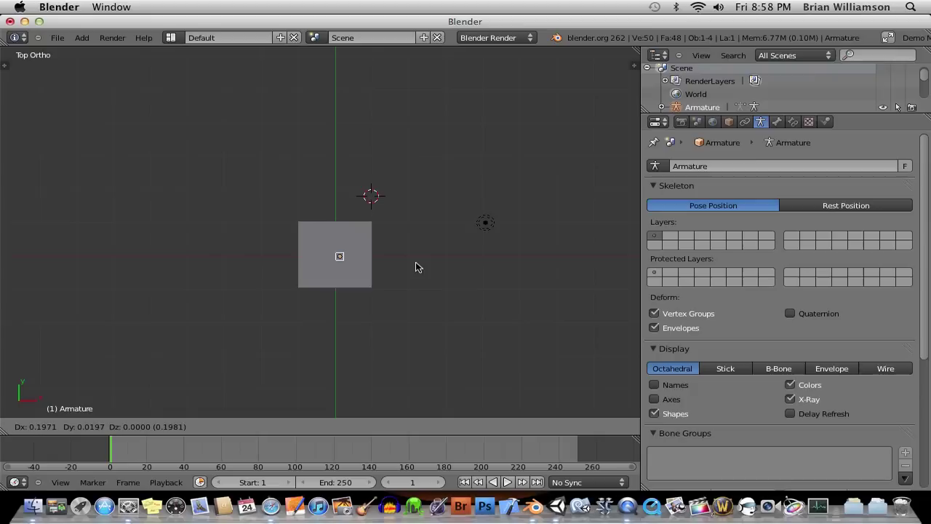
click(413, 268)
key(KP_3)
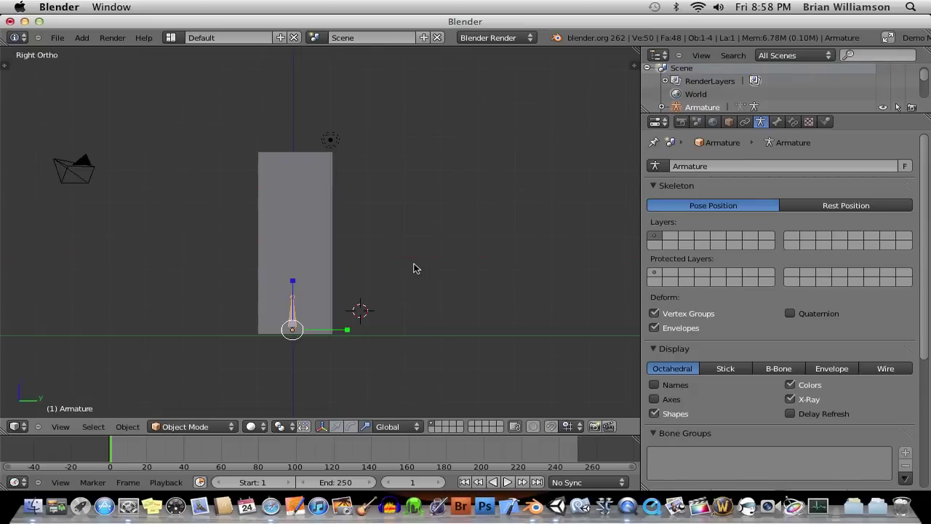
key(g)
key(Escape)
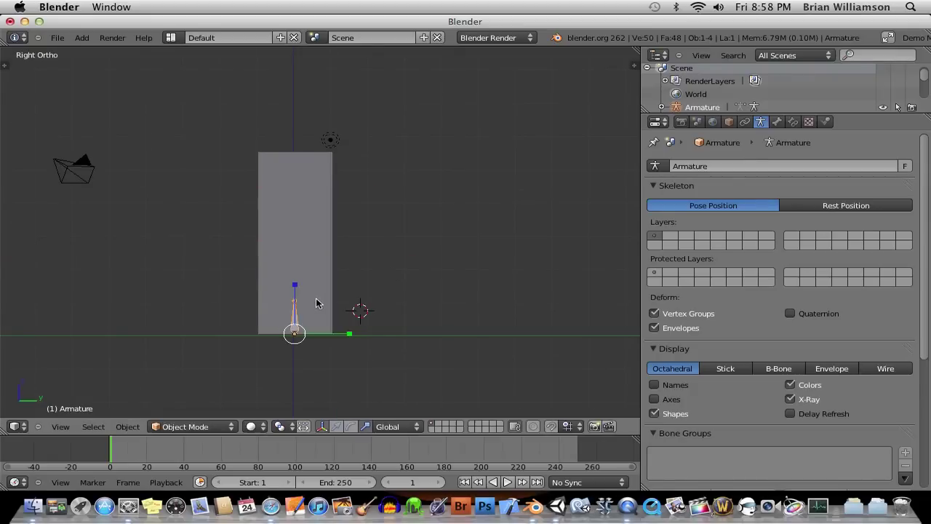
- In Edit Mode, raise the bone's tip to about the box's mid-height and extrude a second bone up to its top
key(Tab)
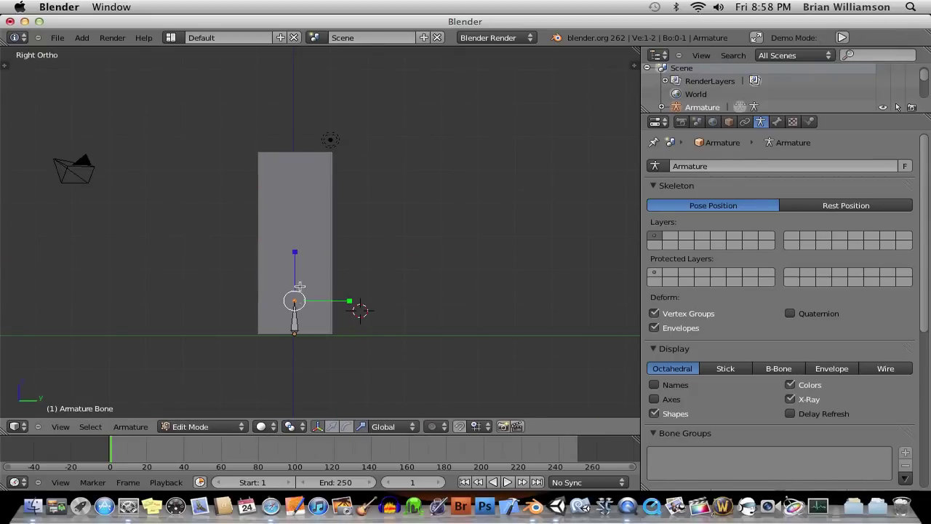
key(g)
key(z)
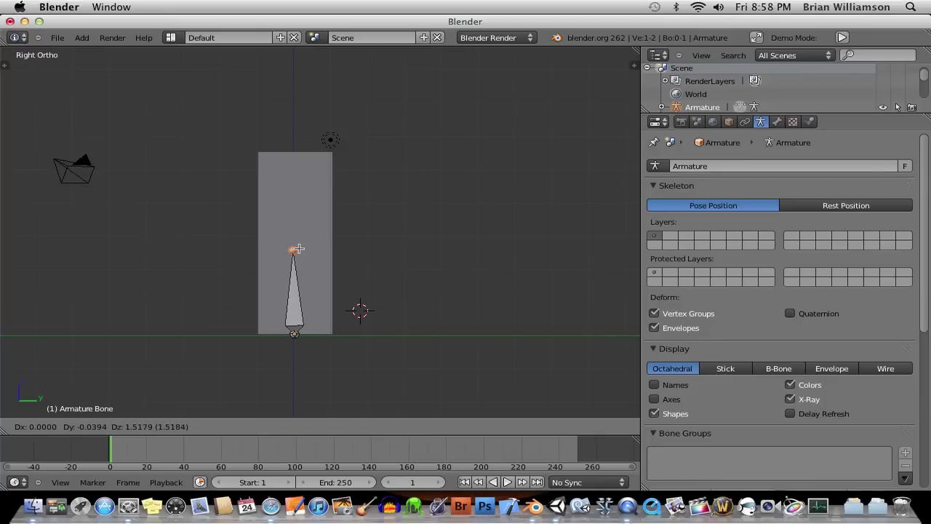
click(298, 246)
key(e)
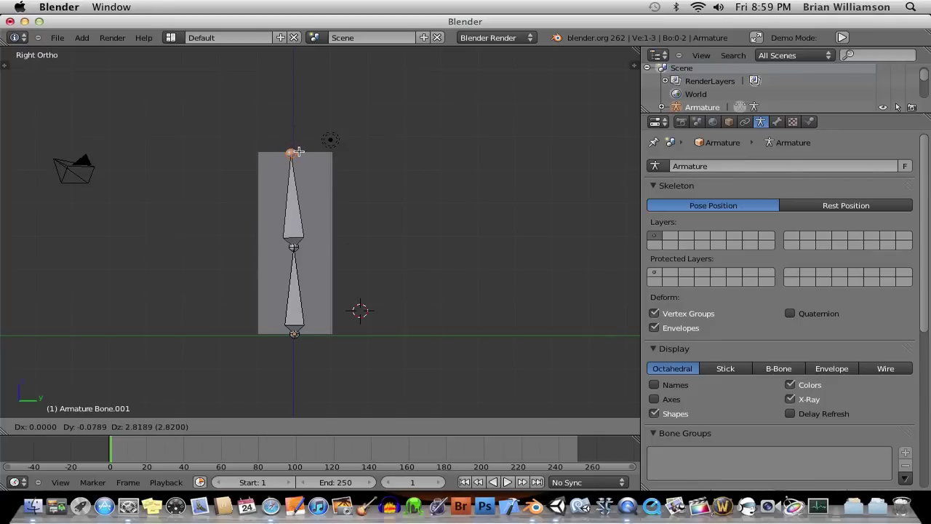
click(295, 153)
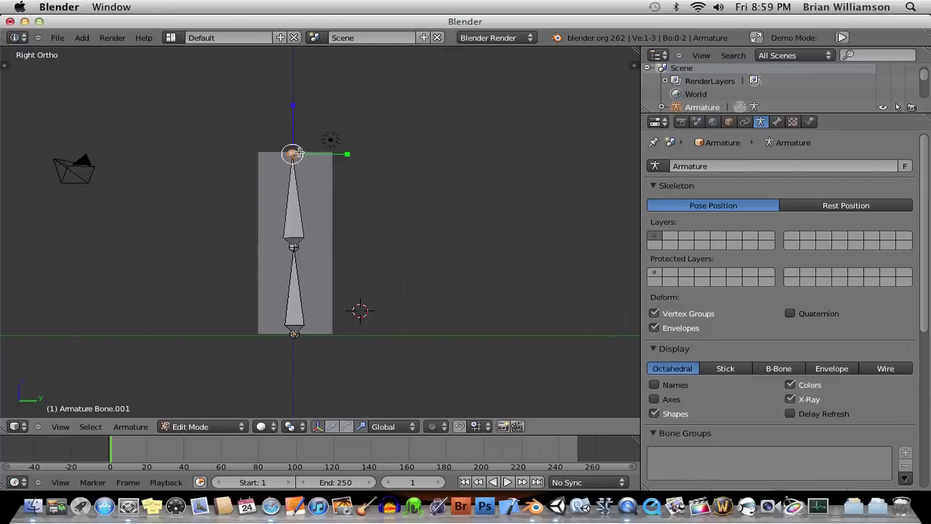
- Show the translate and rotate manipulators together, leave the armature's Edit Mode, and select the box from an angled view
shift+click(347, 427)
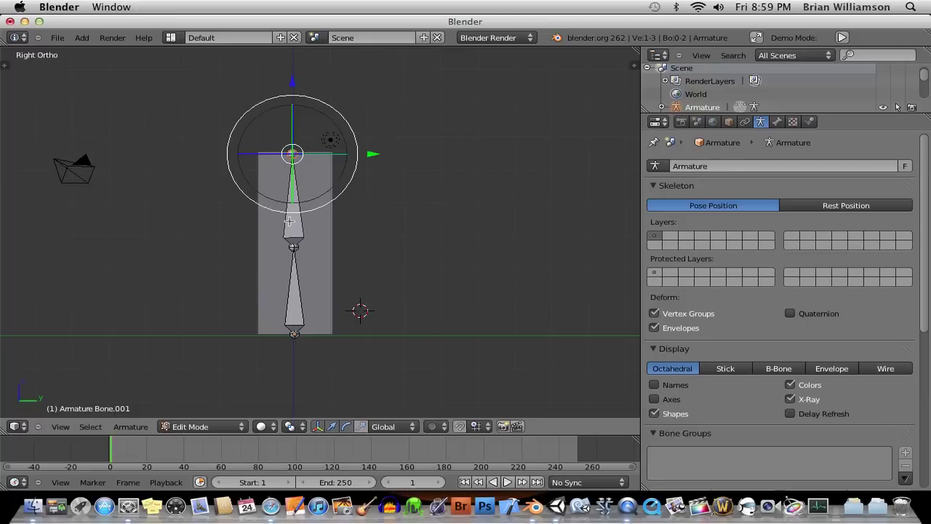
key(Tab)
middle_drag(289, 272, 373, 298)
right_click(357, 187)
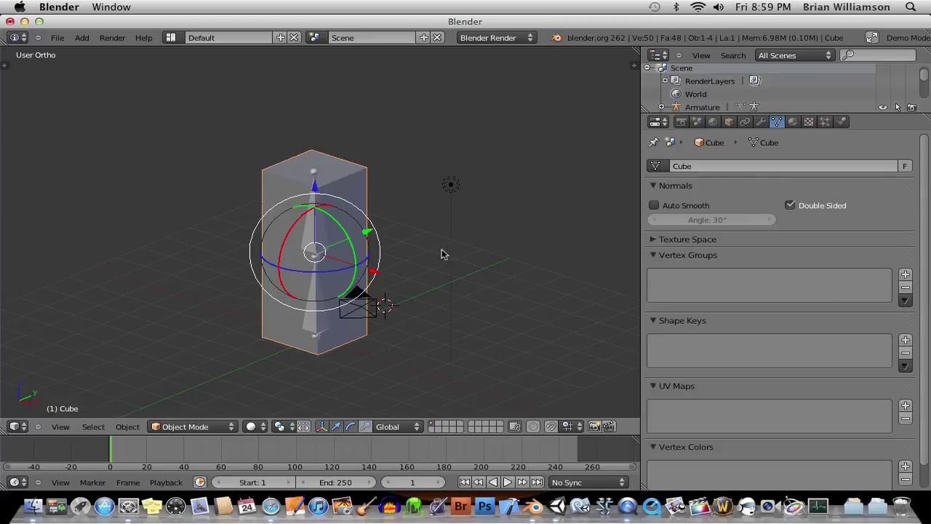
- Start the Screencast Keys display and bring its mouse and color settings into view
key(n)
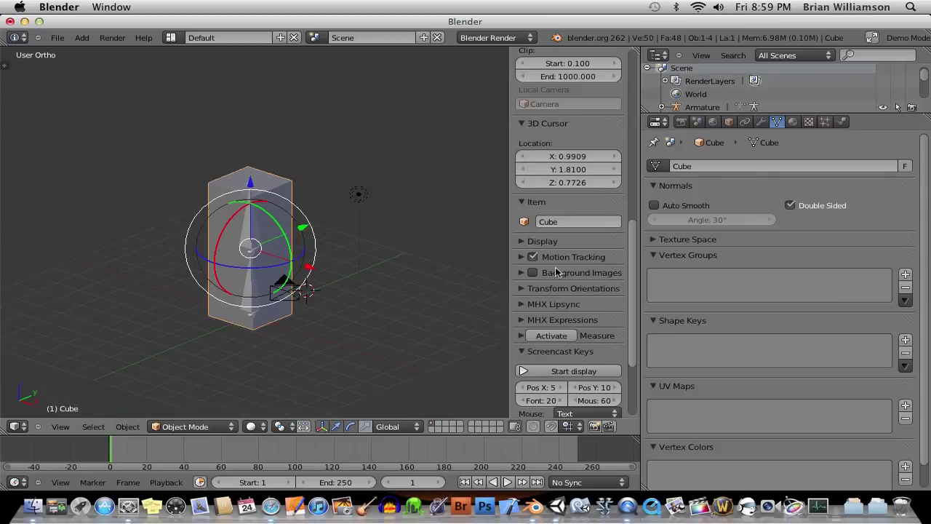
click(543, 373)
key(n)
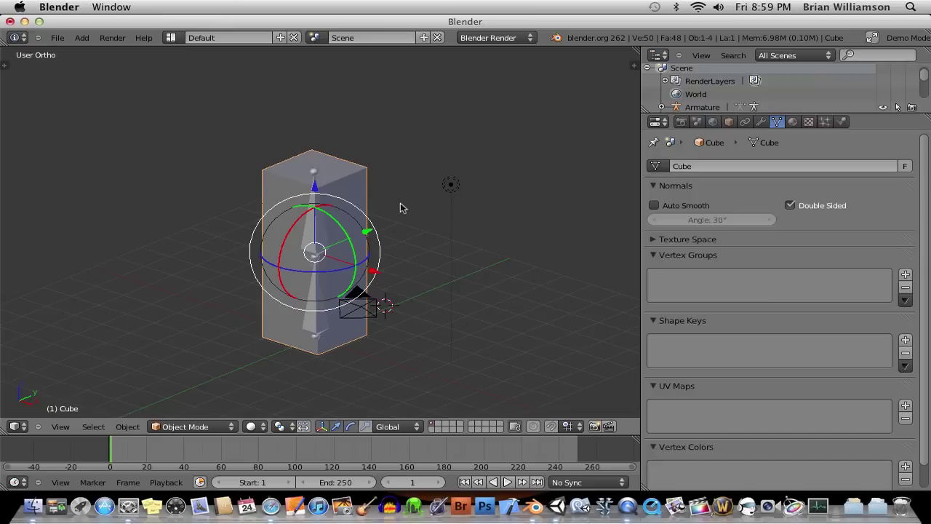
key(n)
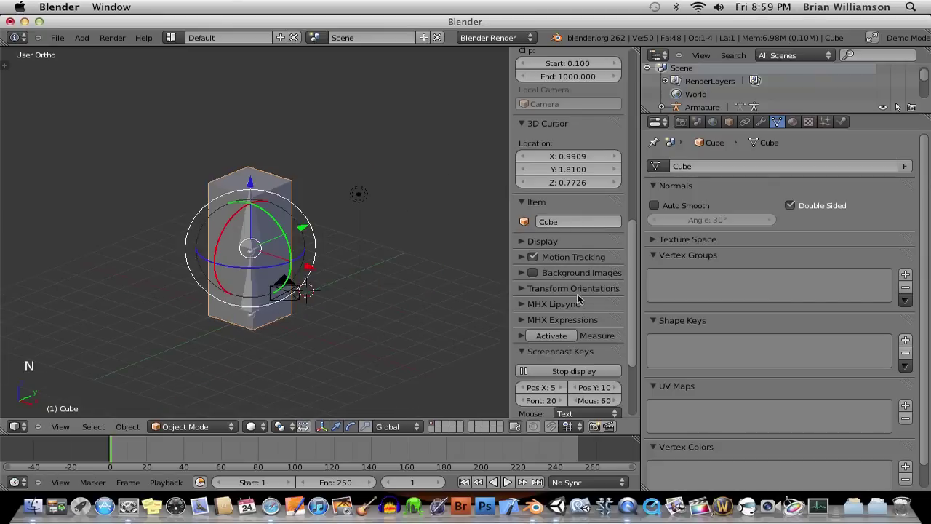
key(n)
key(n)
scroll(571, 356, down, 2)
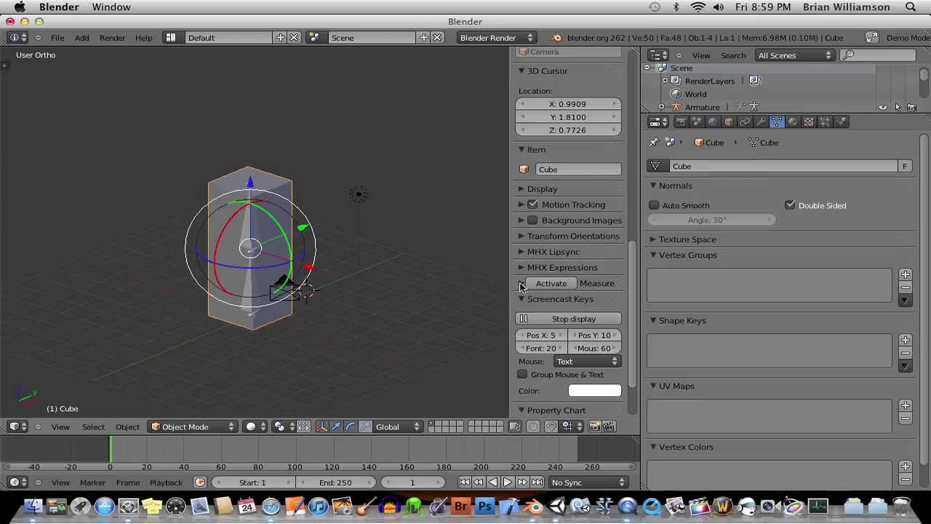
- Hide the properties sidebar and parent the box to the armature with automatic weights
key(n)
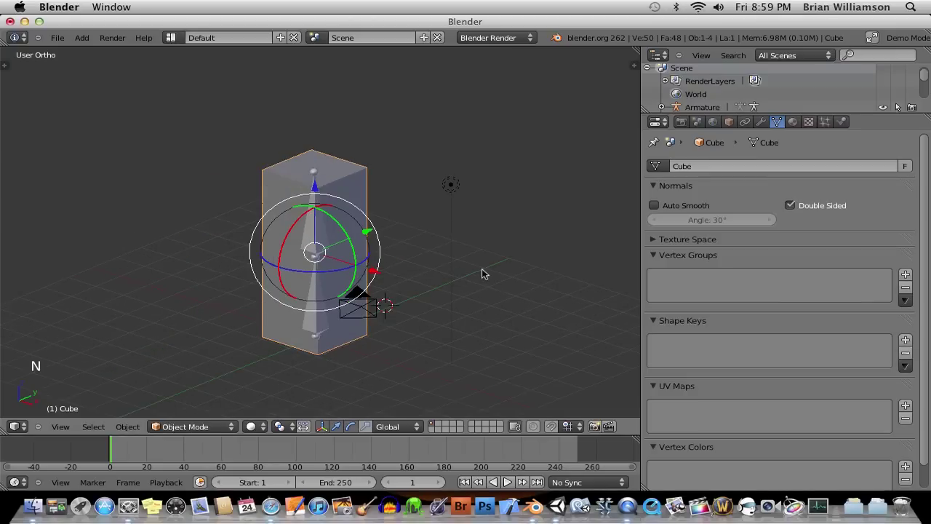
right_click(347, 175)
shift+right_click(313, 241)
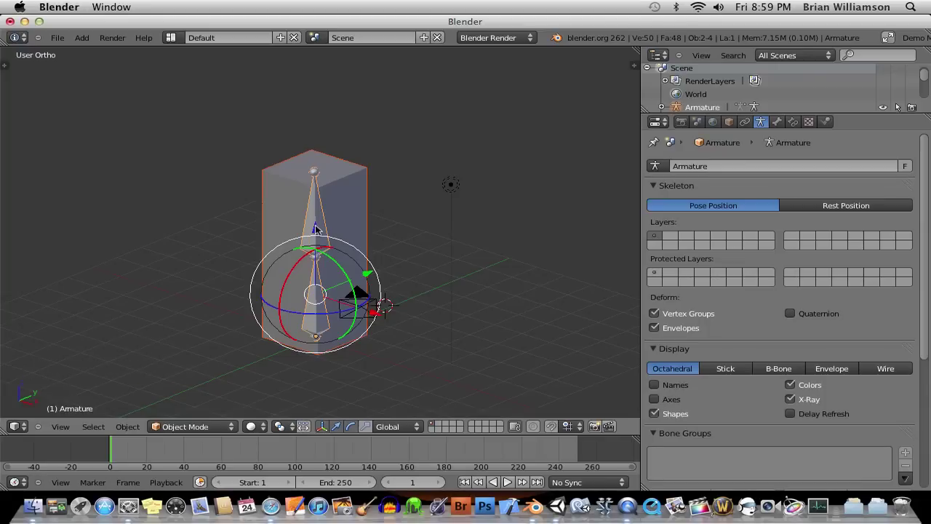
key(ctrl+p)
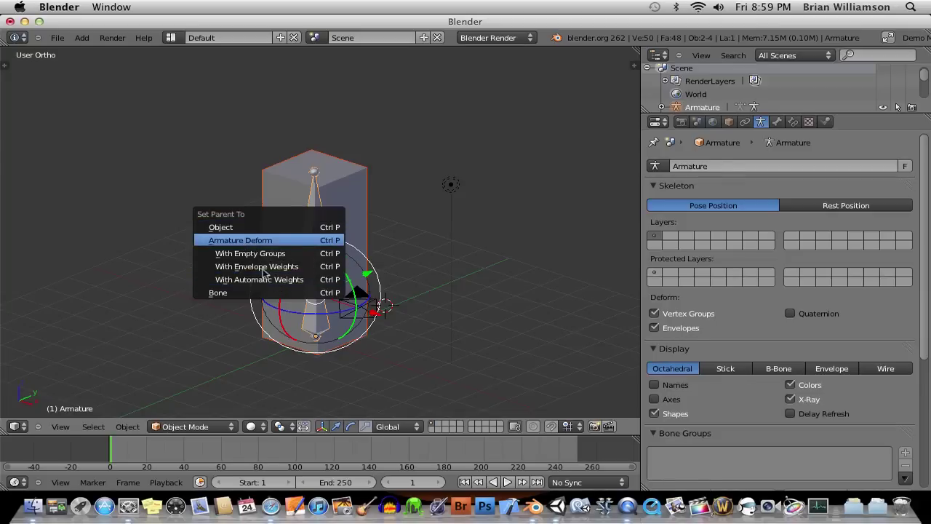
click(284, 283)
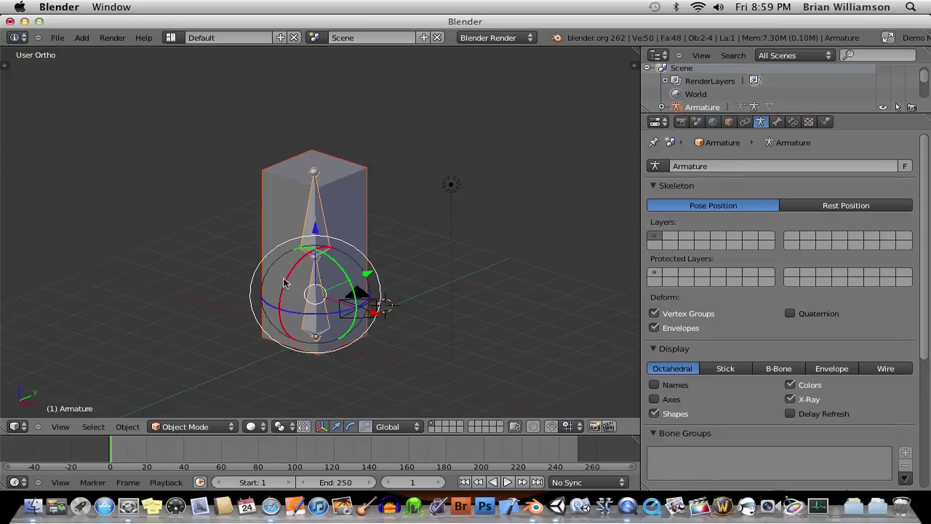
- Select the armature, switch it to Pose Mode, and tilt the upper bone slightly
right_click(313, 211)
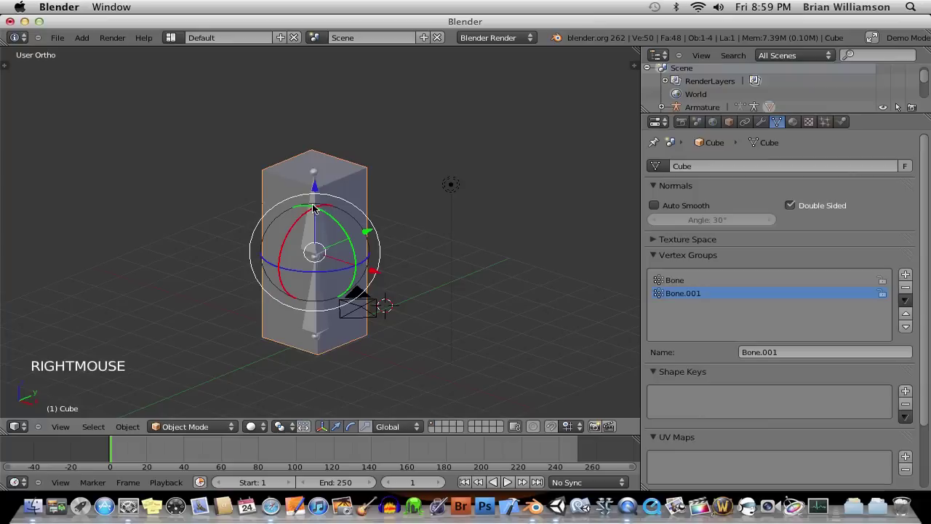
right_click(314, 206)
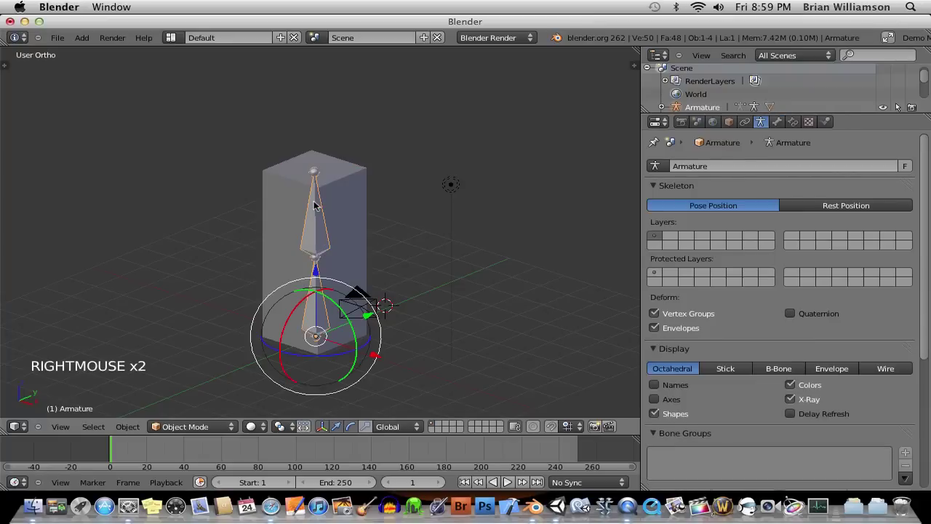
click(216, 428)
click(181, 385)
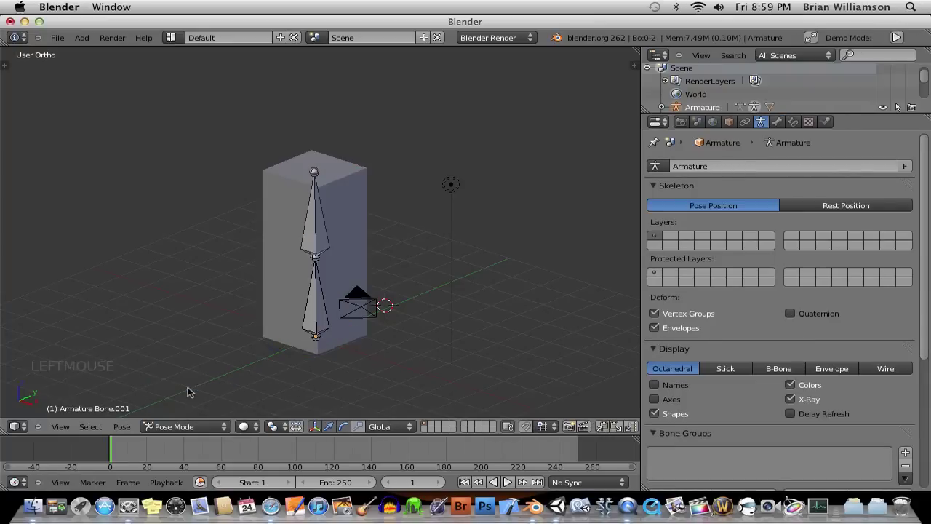
right_click(315, 216)
mouse_move(309, 220)
mouse_down()
mouse_move(292, 230)
mouse_move(279, 267)
mouse_move(293, 228)
mouse_move(329, 221)
mouse_move(297, 233)
mouse_up()
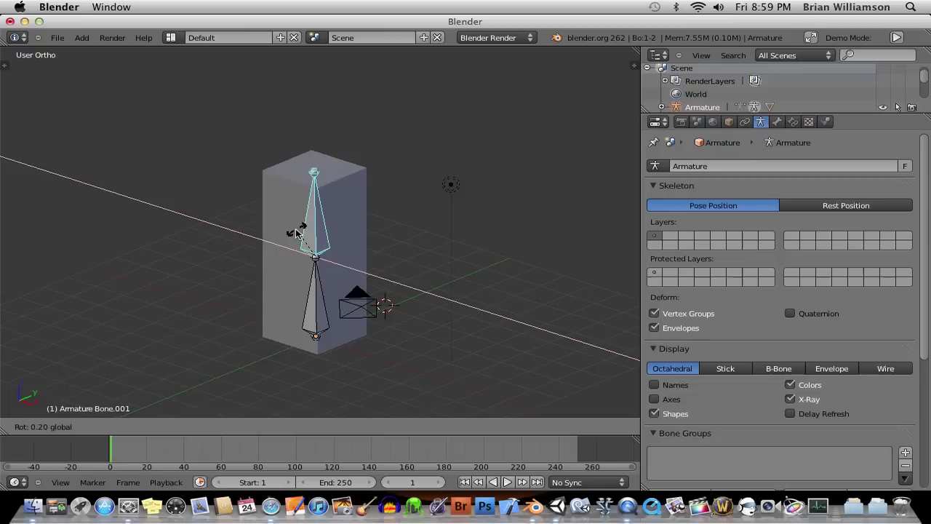
key(Escape)
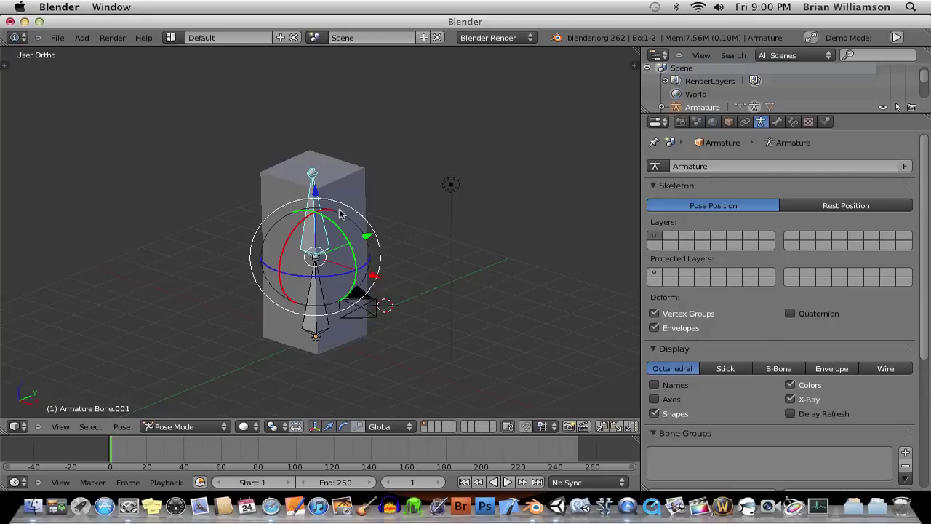
- Leave Pose Mode and alternate the selection between the box and the armature, finishing on the armature
key(ctrl+Tab)
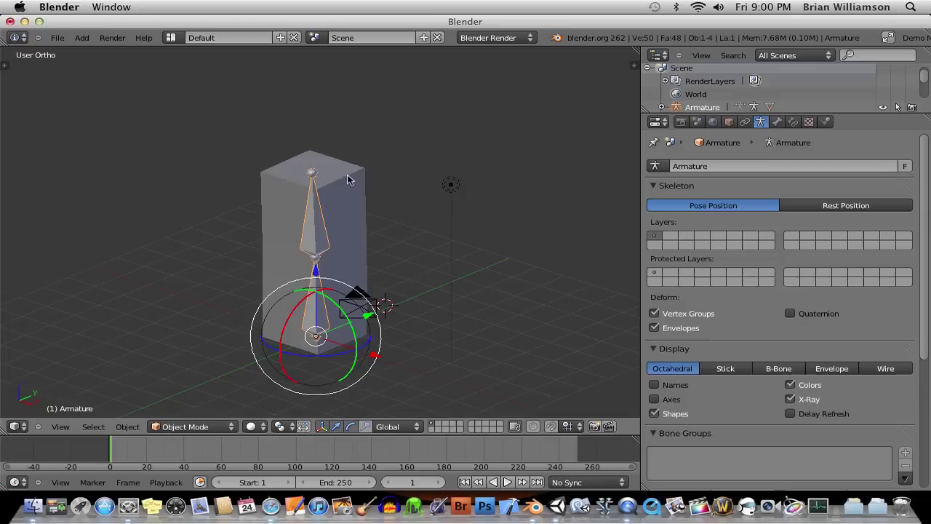
right_click(357, 176)
right_click(313, 216)
right_click(311, 211)
right_click(311, 210)
right_click(312, 209)
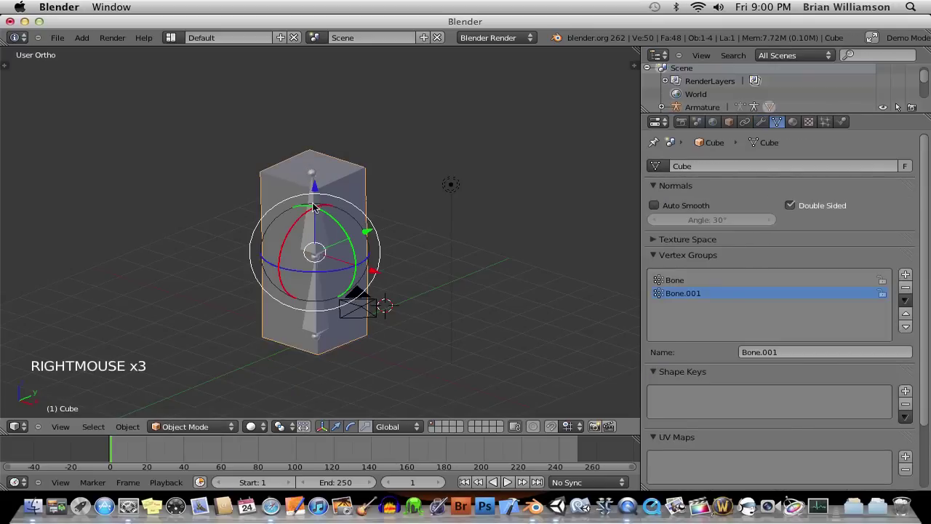
right_click(314, 208)
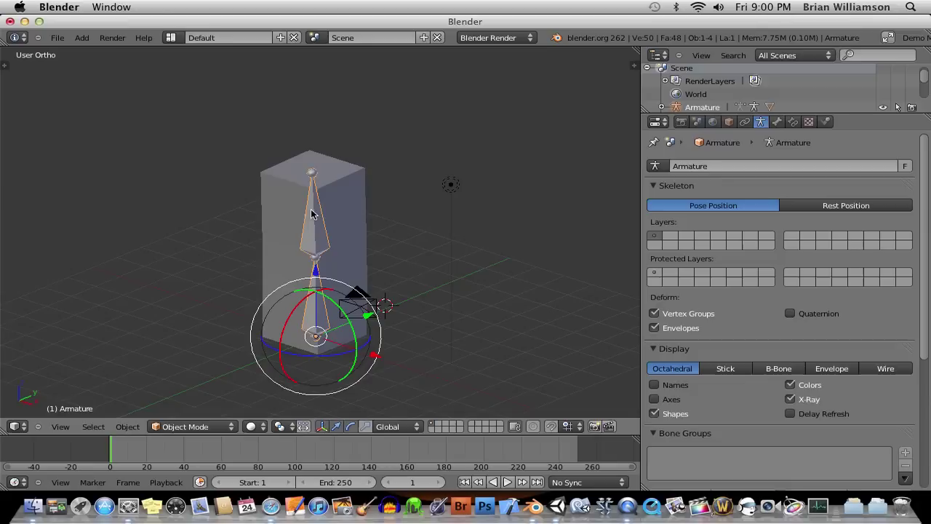
- Try rotating the upper bone in Edit Mode, undo the rotation, and return the armature to Object Mode
key(Tab)
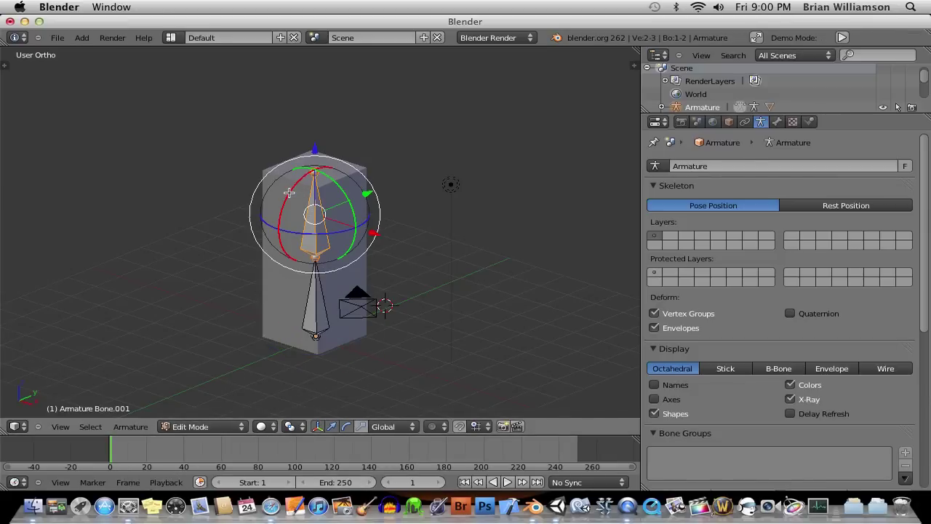
drag(315, 181, 304, 196)
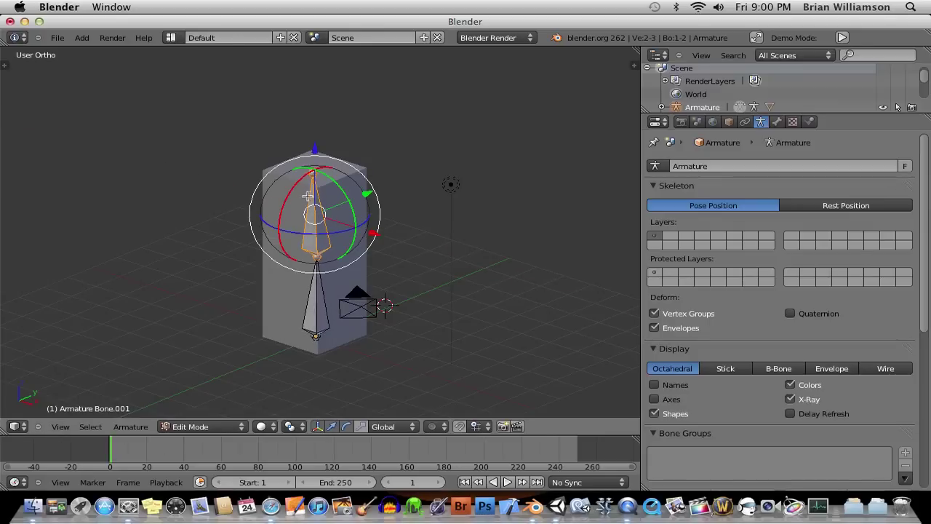
key(super+z)
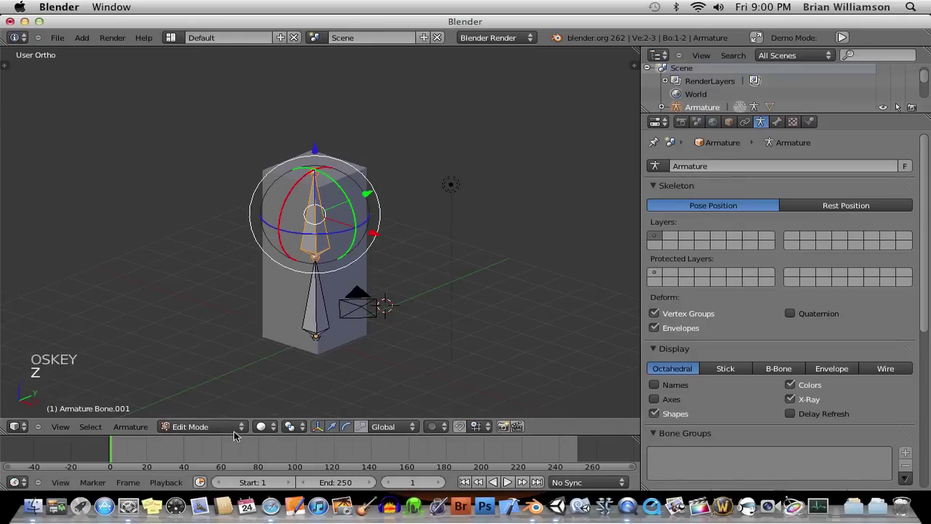
click(190, 426)
click(197, 414)
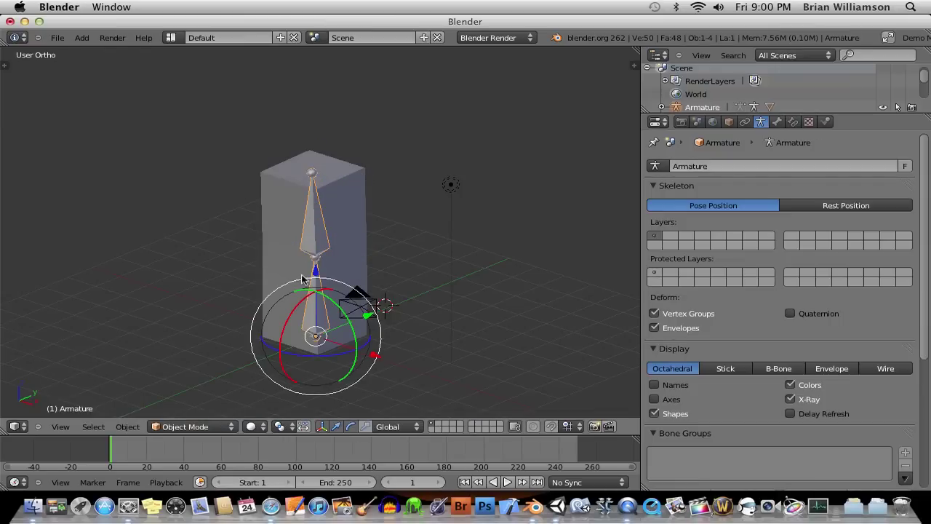
- Put the armature through Edit Mode into Pose Mode and rotate the upper bone about -50° around the global Y axis
click(182, 427)
click(187, 401)
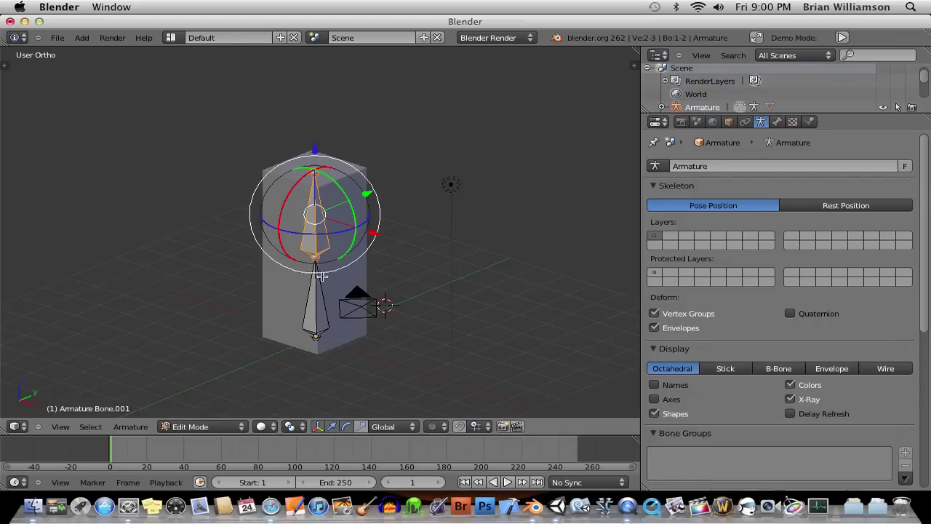
click(207, 427)
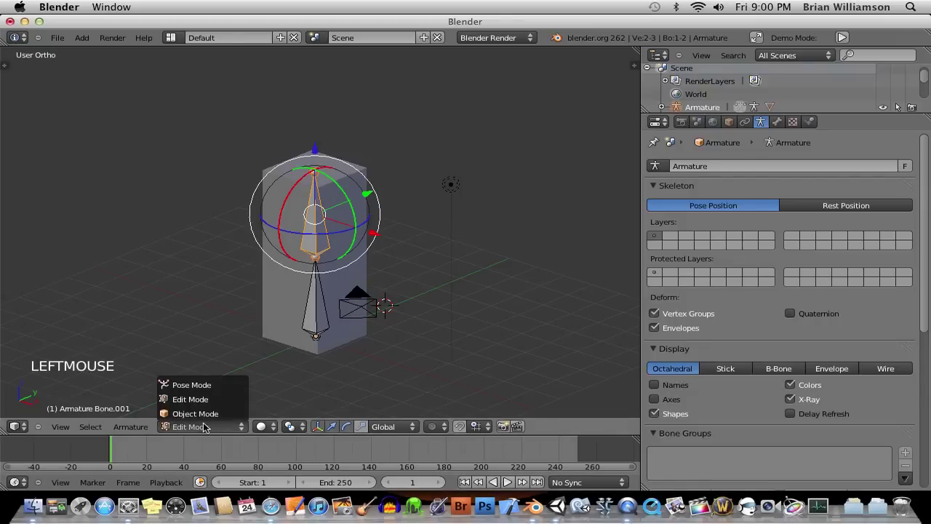
click(193, 386)
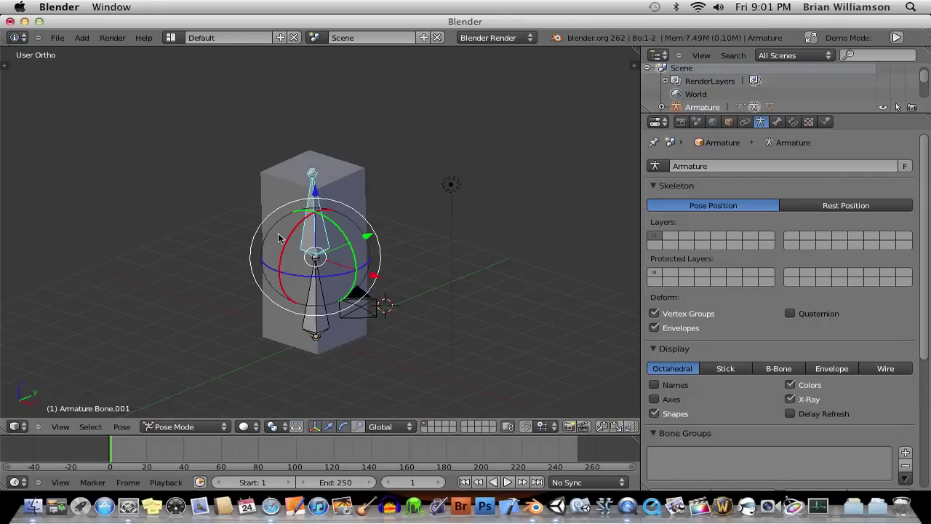
drag(286, 239, 304, 218)
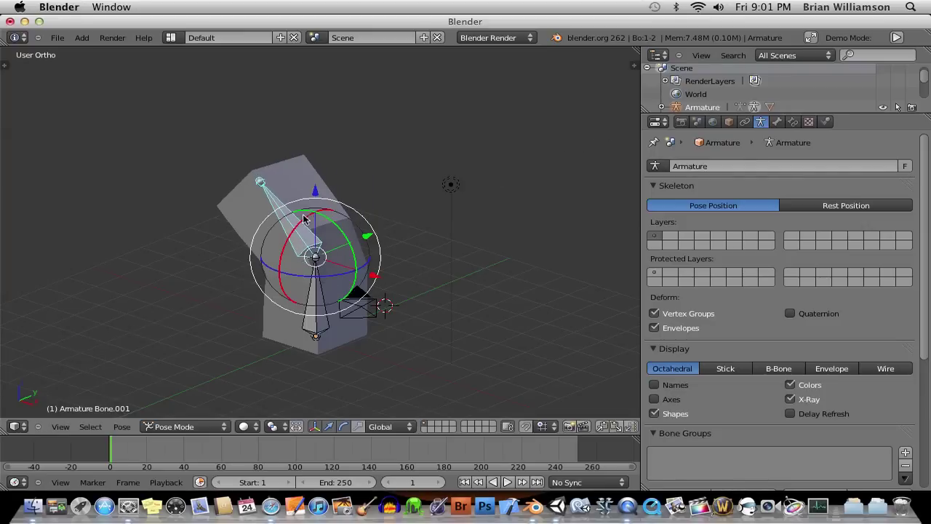
- Select the bent box and examine its deformation from another angle
right_click(307, 170)
middle_drag(344, 214, 401, 214)
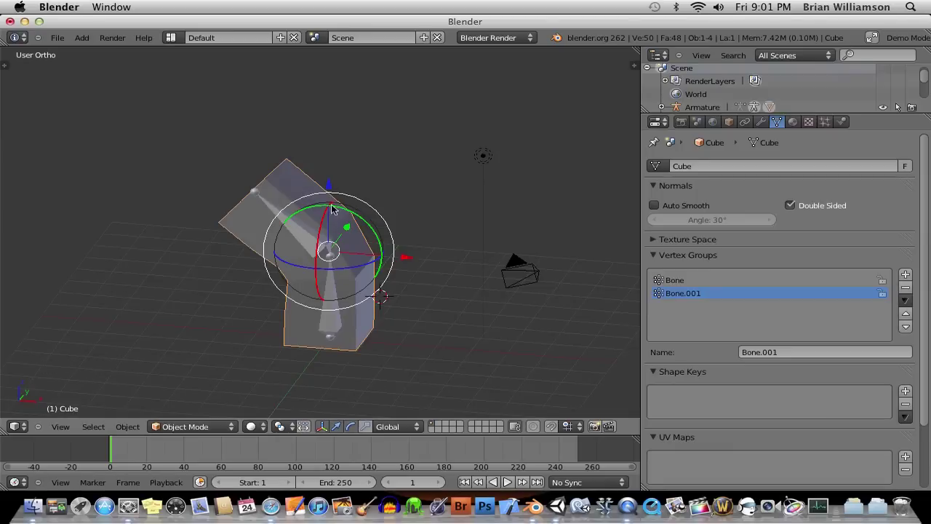
shift+middle_drag(350, 233, 383, 250)
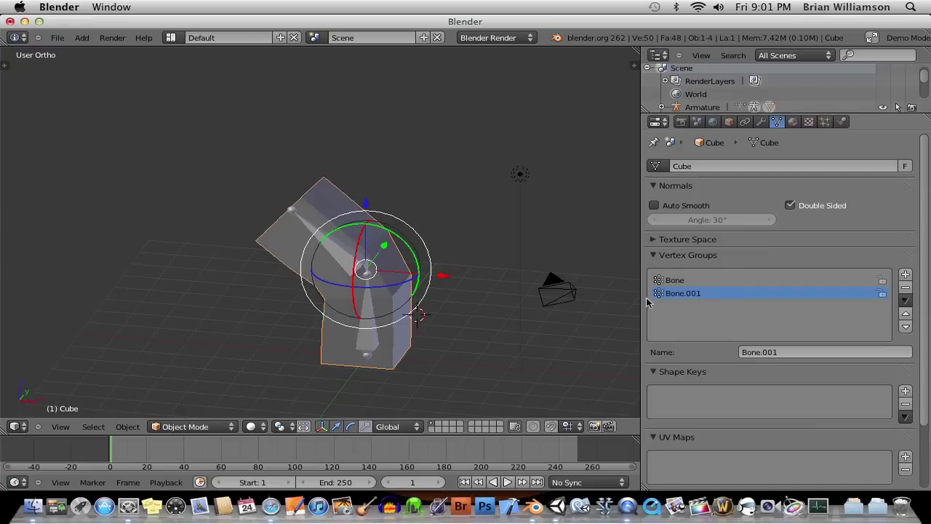
right_click(326, 188)
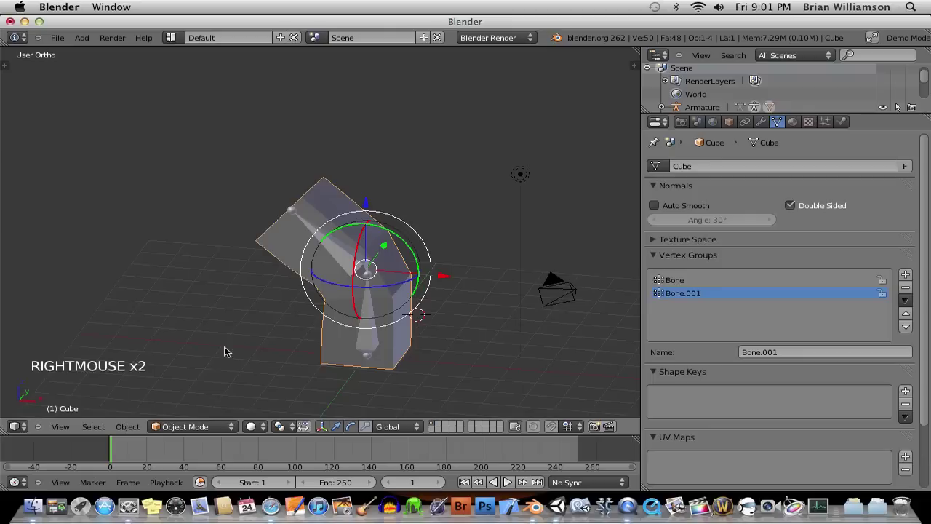
click(213, 426)
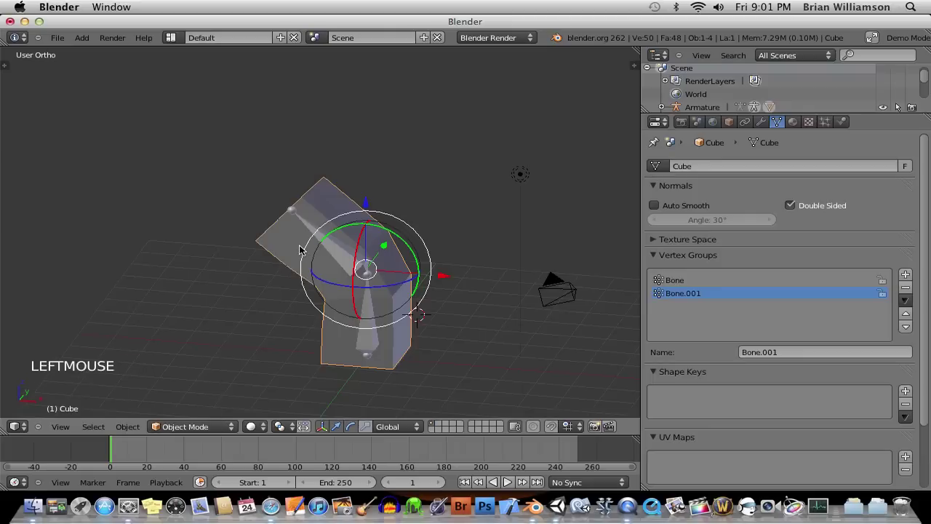
- Show the tool shelf and look through the modes available for the box
key(t)
scroll(80, 176, up, 4)
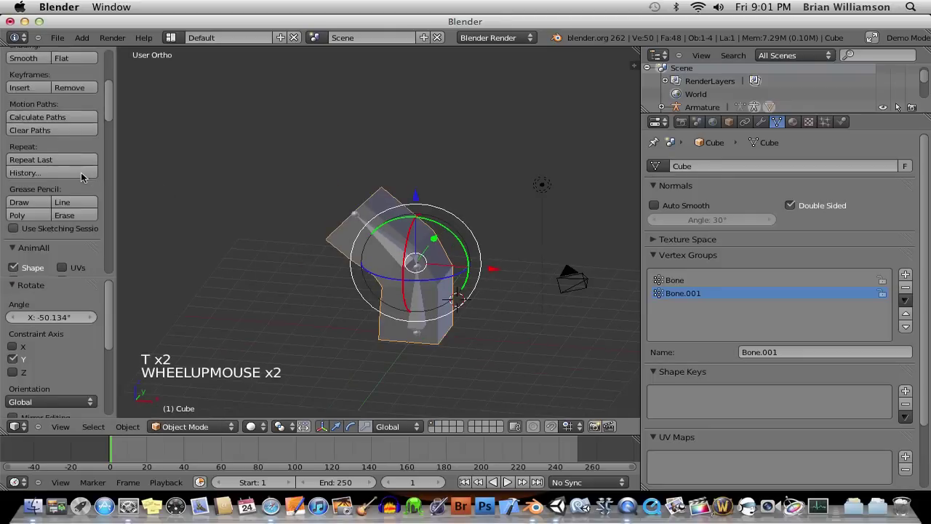
scroll(81, 176, up, 1)
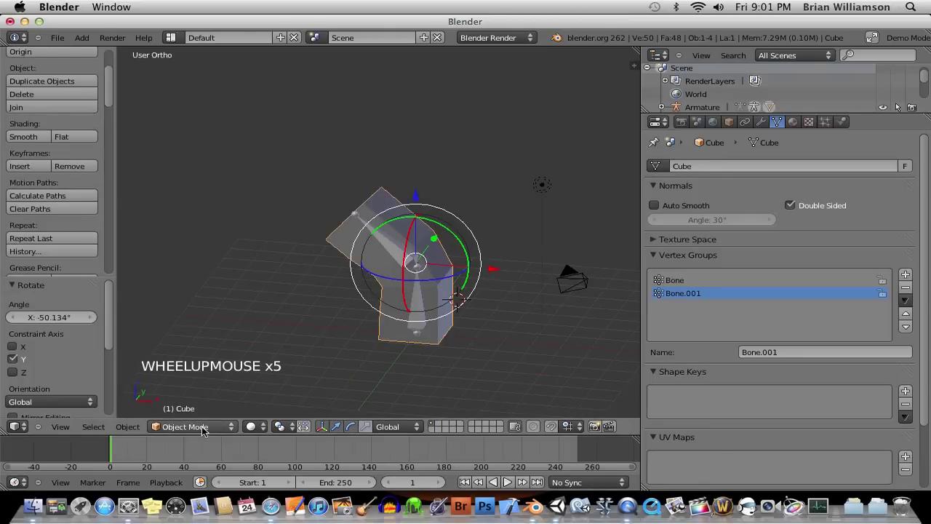
click(202, 428)
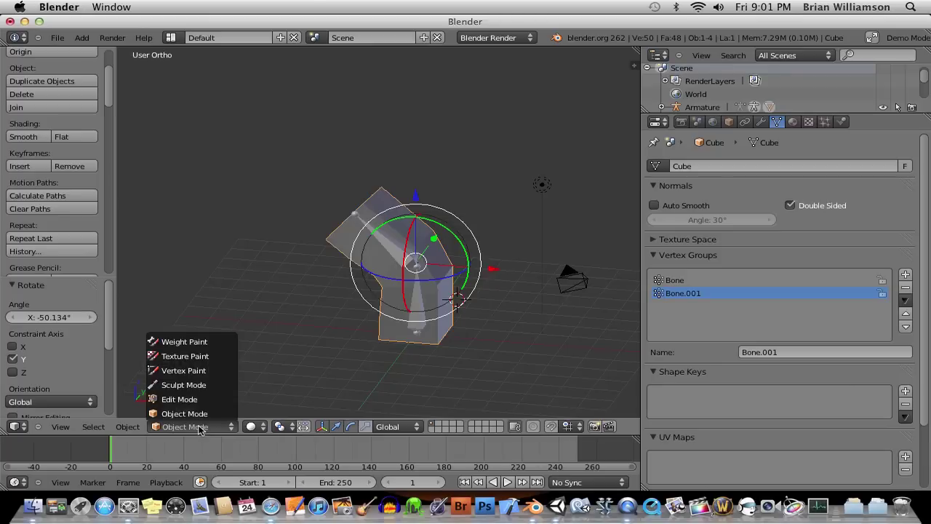
click(199, 429)
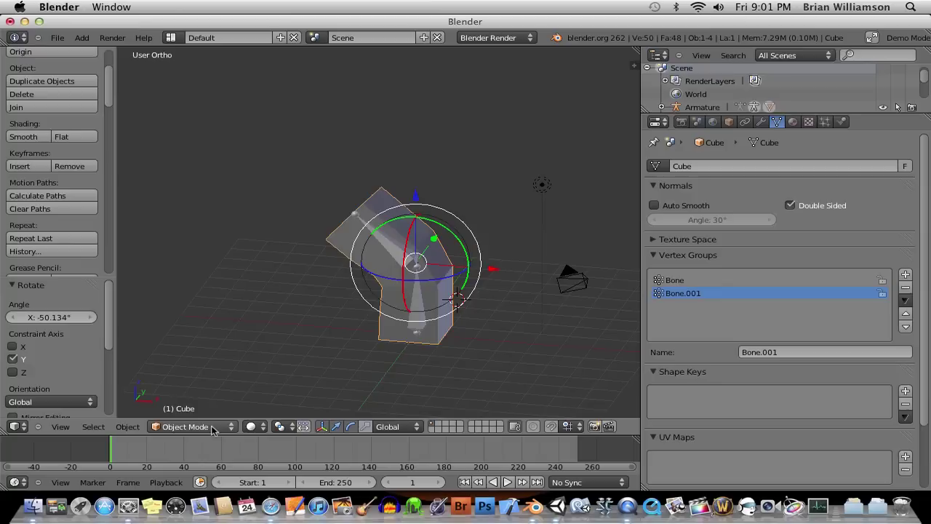
- Select the lamp, the armature and the box in turn to compare the modes each one offers
right_click(542, 186)
click(211, 428)
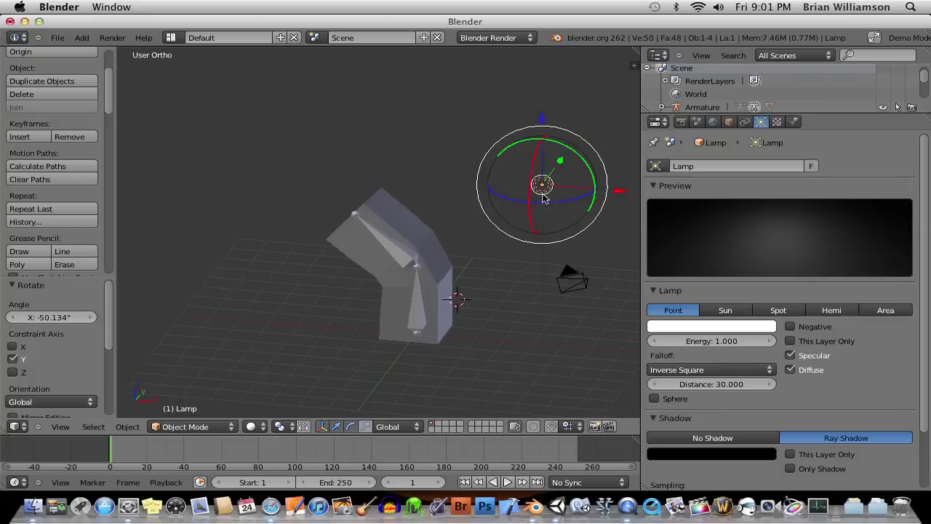
right_click(376, 242)
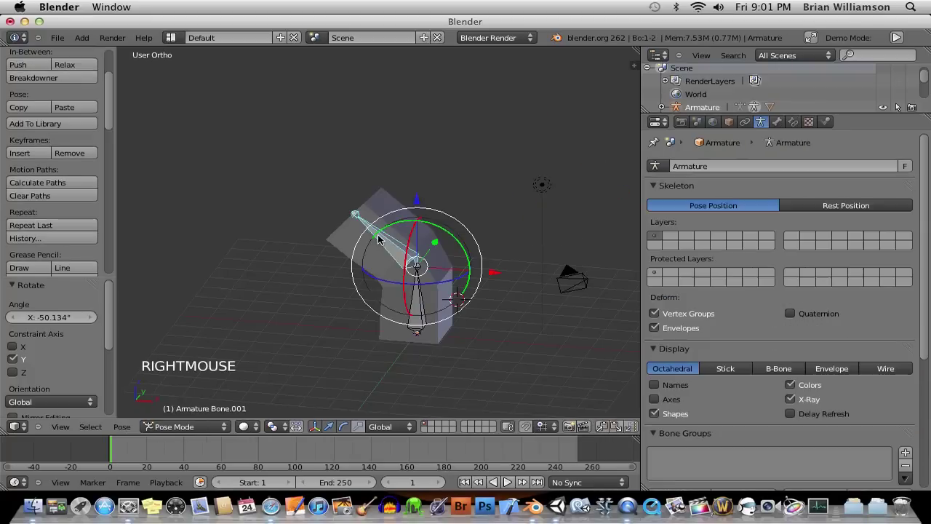
click(206, 428)
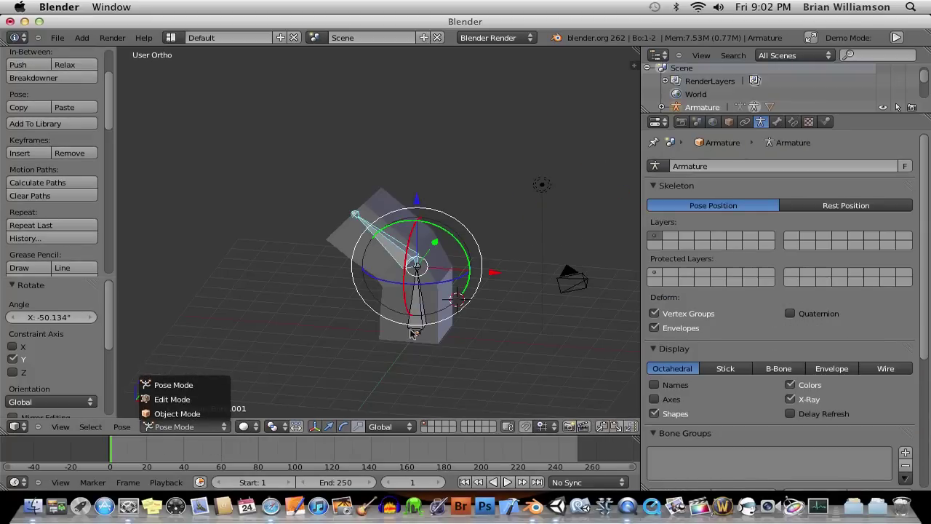
right_click(332, 246)
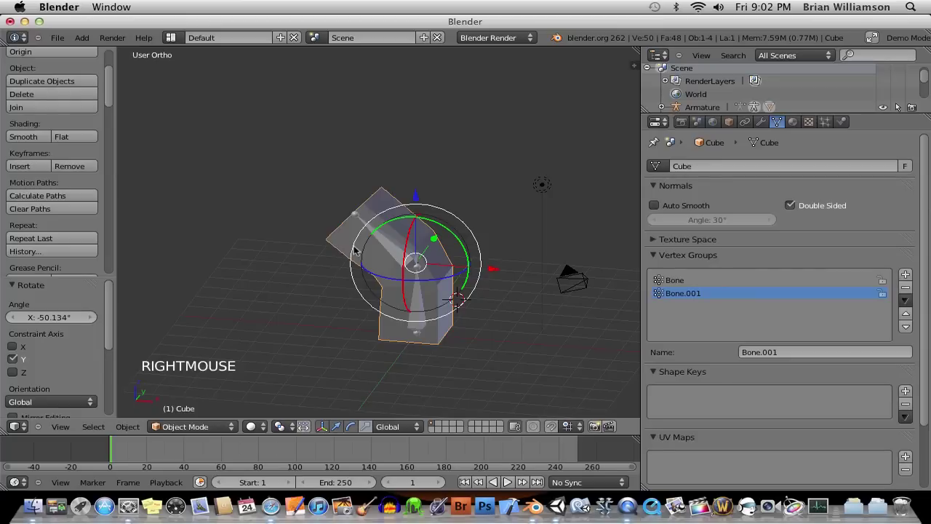
- Switch the box to Weight Paint mode and bring the brush settings into view
click(216, 428)
click(227, 430)
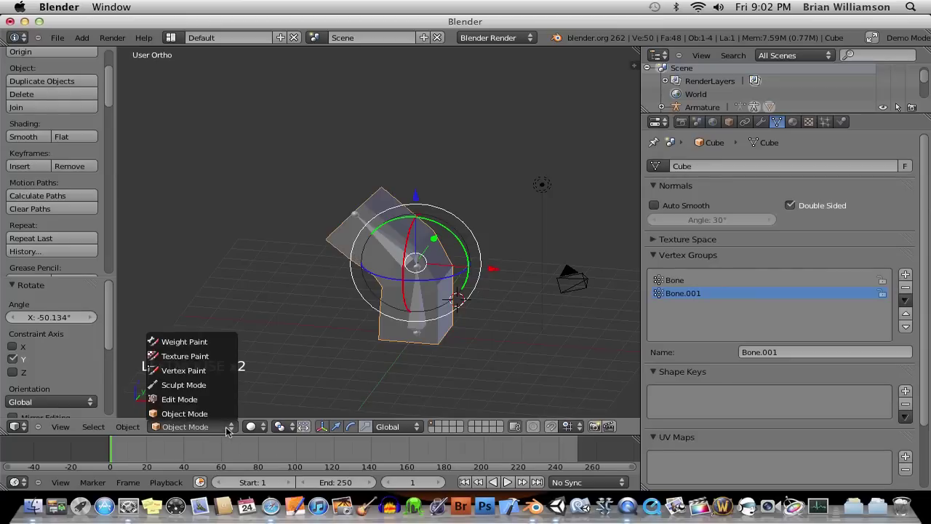
click(163, 343)
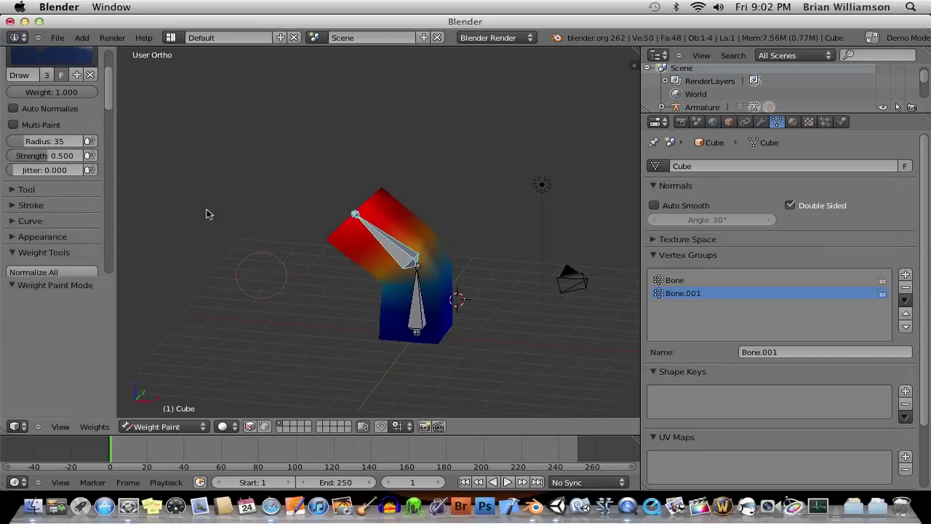
scroll(68, 158, up, 1)
scroll(67, 157, up, 5)
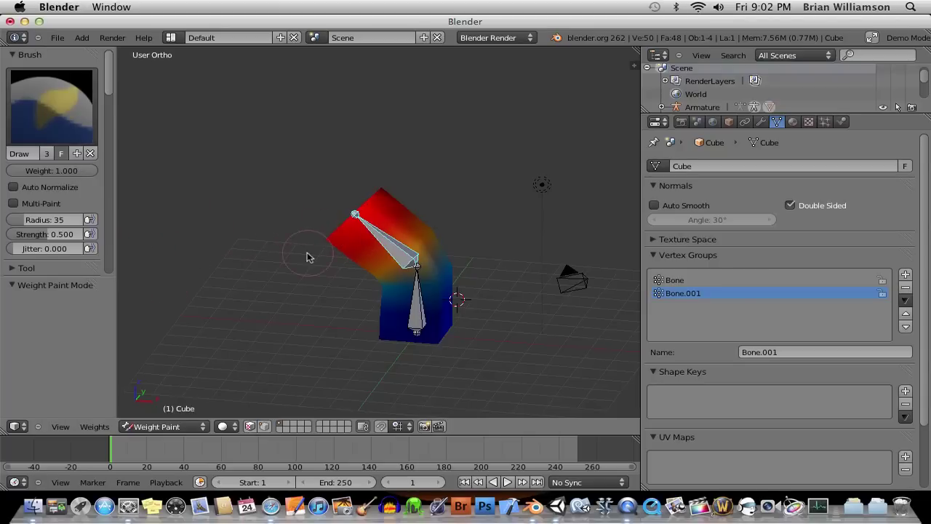
- Set the weight paint brush to Subtract with a strength of 1.000
mouse_move(313, 287)
middle_down()
mouse_move(262, 307)
mouse_move(225, 306)
mouse_move(305, 293)
middle_up()
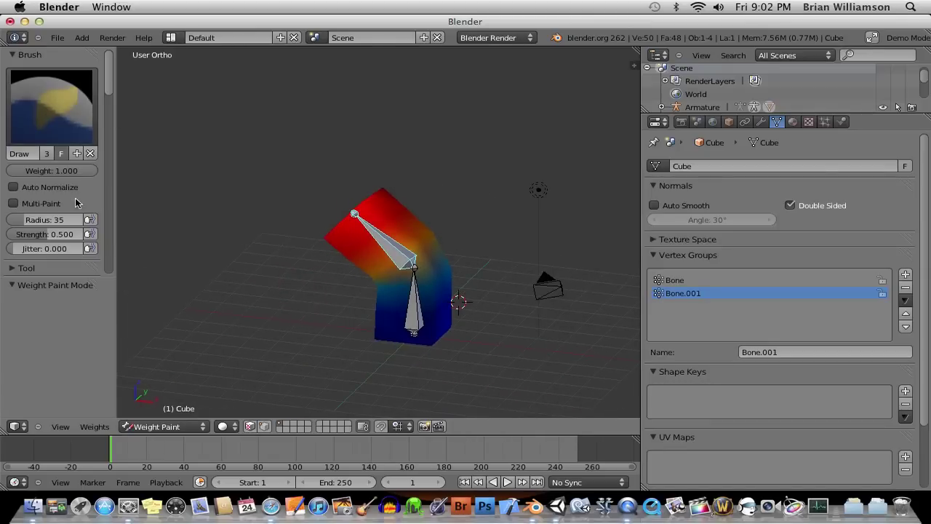
scroll(62, 155, up, 1)
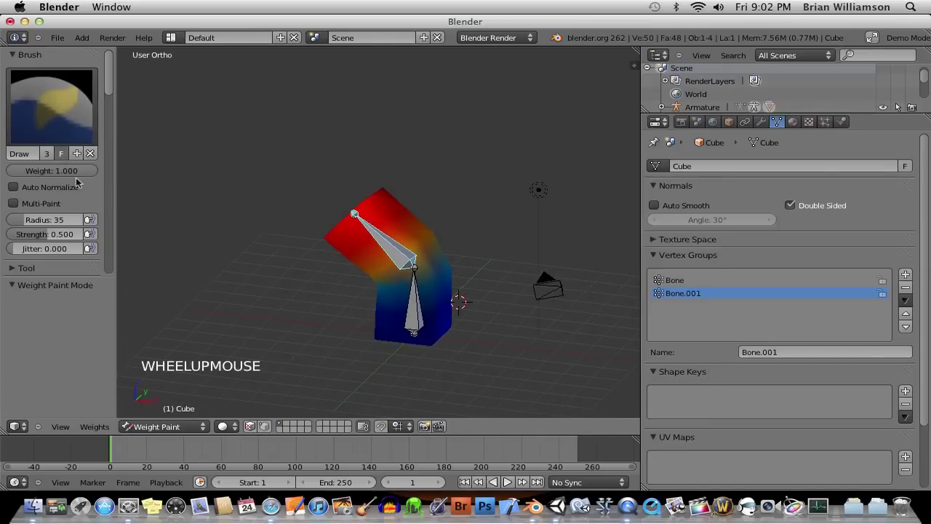
scroll(78, 187, down, 2)
click(26, 215)
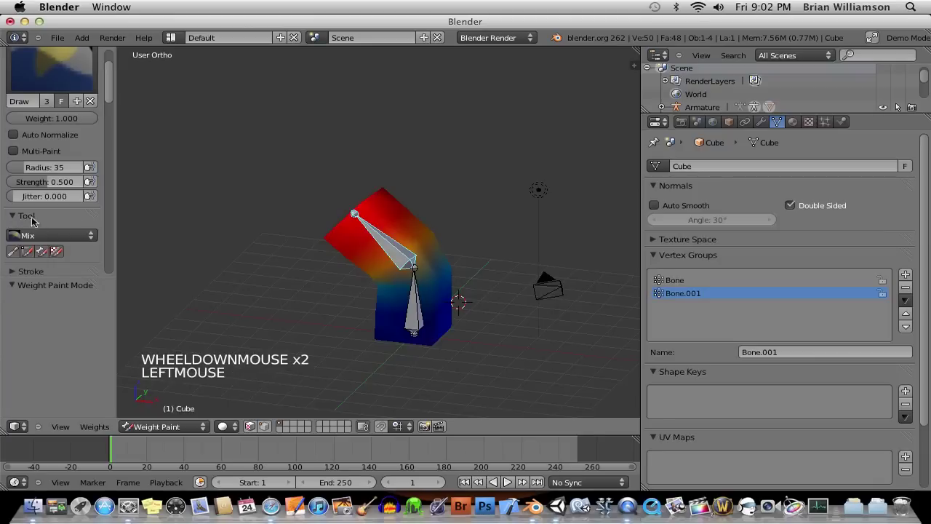
click(57, 235)
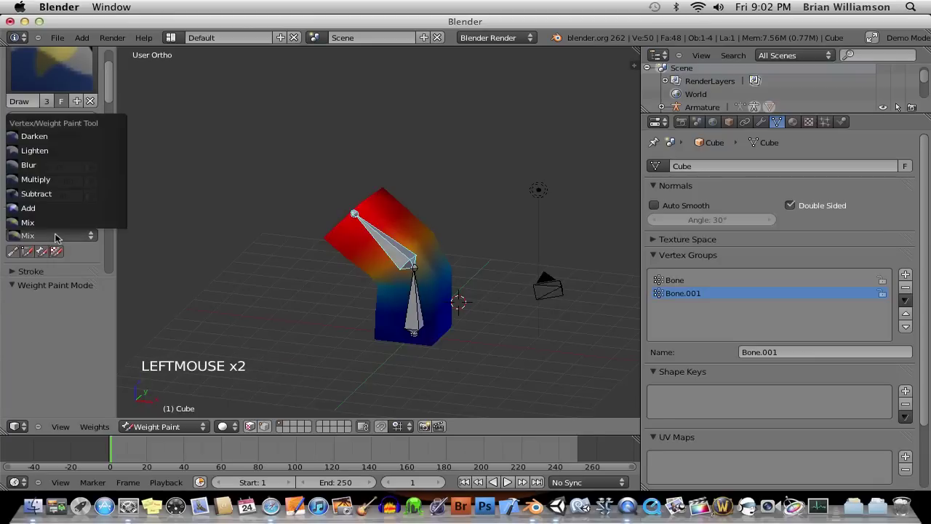
click(28, 194)
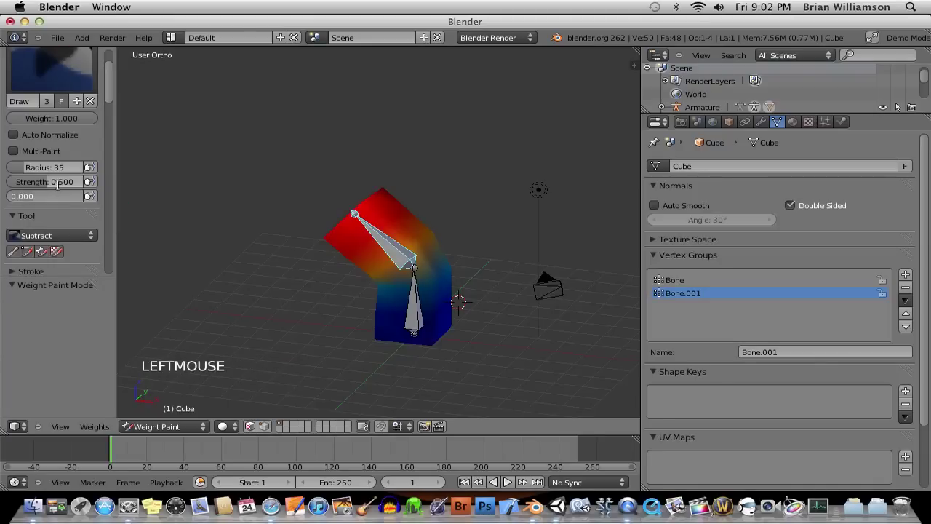
drag(57, 184, 120, 190)
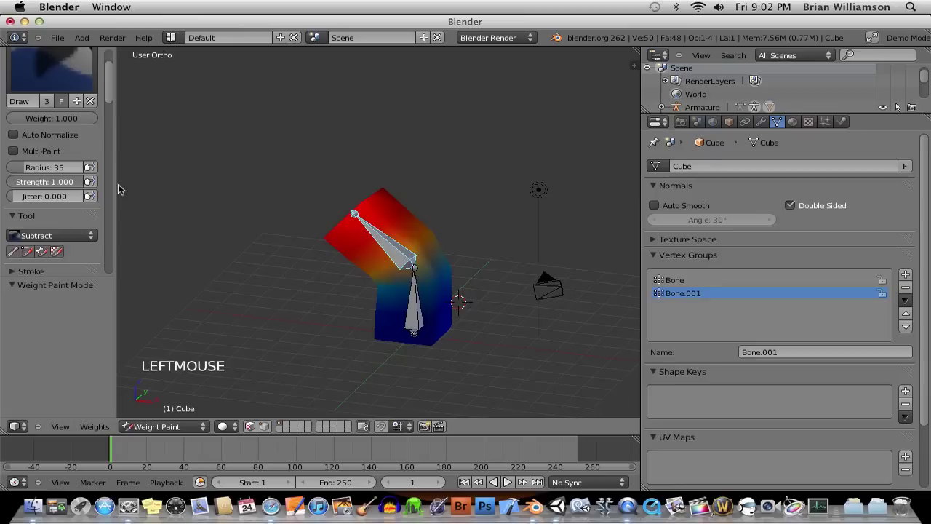
- Paint away the Bone.001 weight at the upper back corner of the bent box
click(390, 188)
click(390, 189)
mouse_move(390, 189)
mouse_down()
mouse_move(436, 194)
mouse_move(396, 190)
mouse_up()
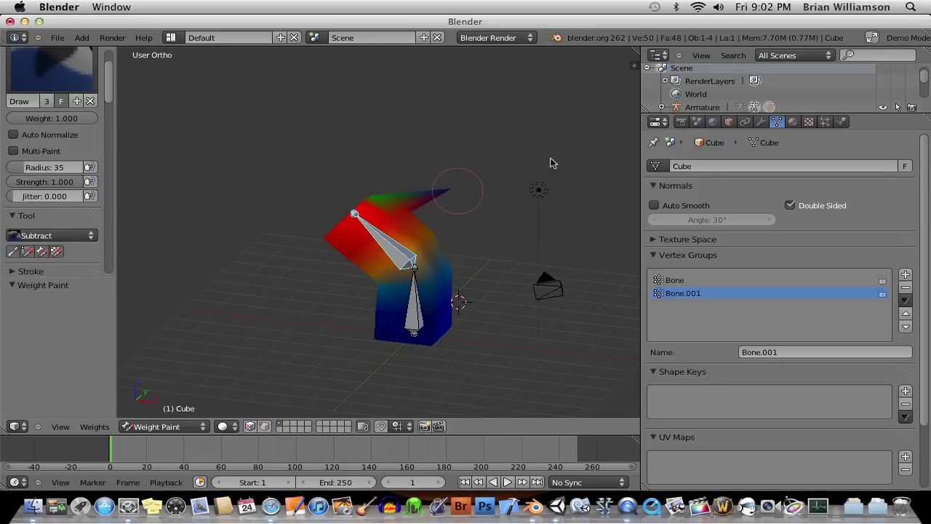
- Return the box to Object Mode and rotate the armature's upper bone about 9° around the Y axis
click(175, 427)
click(167, 413)
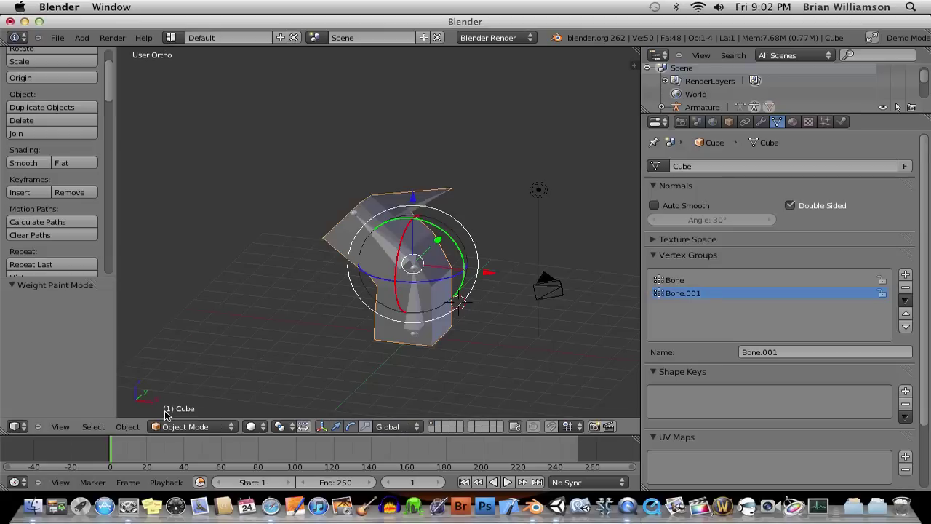
right_click(387, 245)
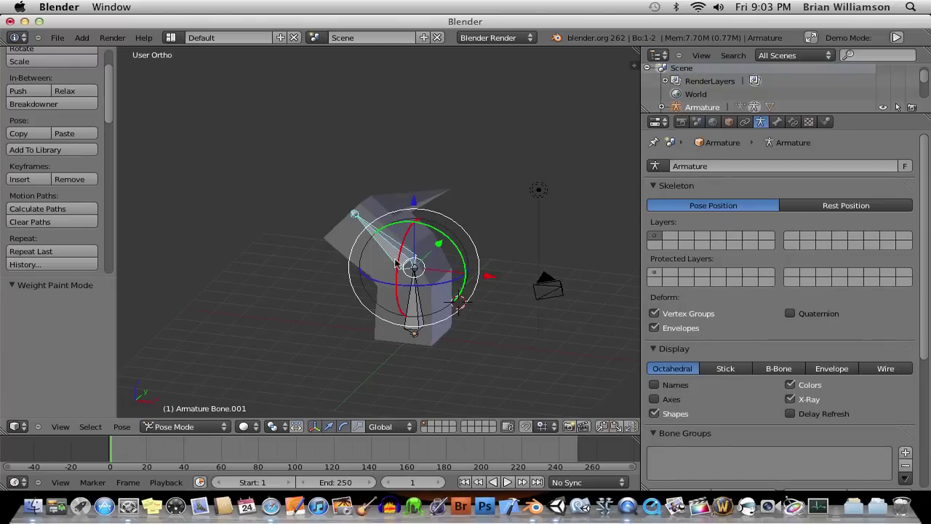
mouse_move(427, 231)
mouse_down()
mouse_move(485, 293)
mouse_move(429, 235)
mouse_move(452, 268)
mouse_move(434, 245)
mouse_up()
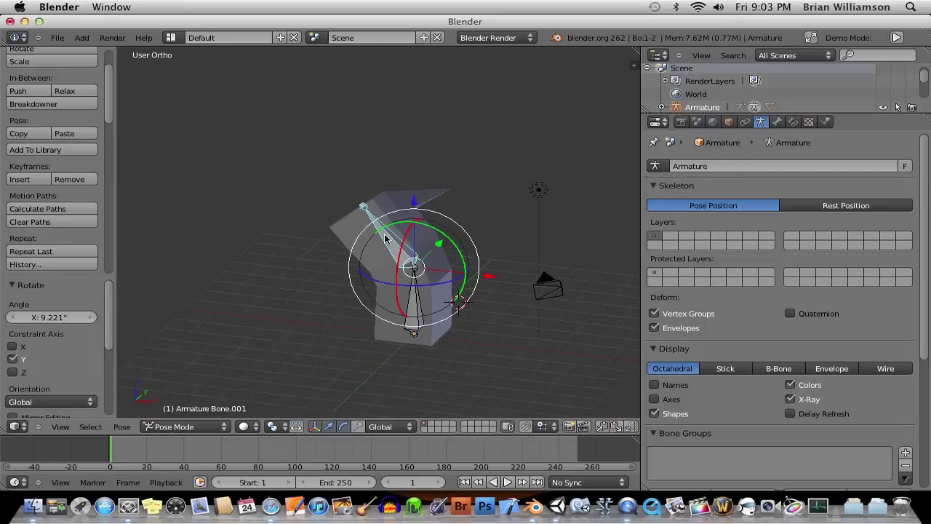
- Put the box back in Weight Paint mode and restore full Bone.001 weight across its upper end with the Add brush
right_click(335, 240)
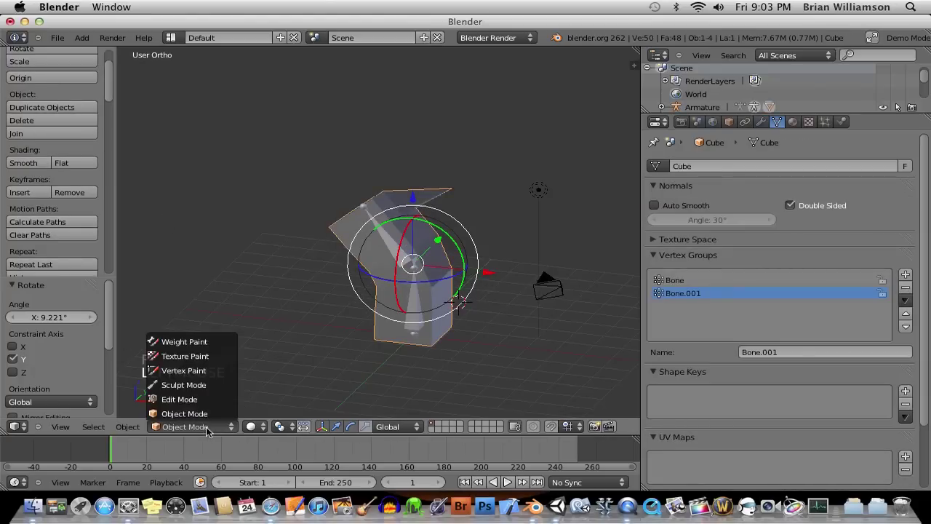
click(182, 341)
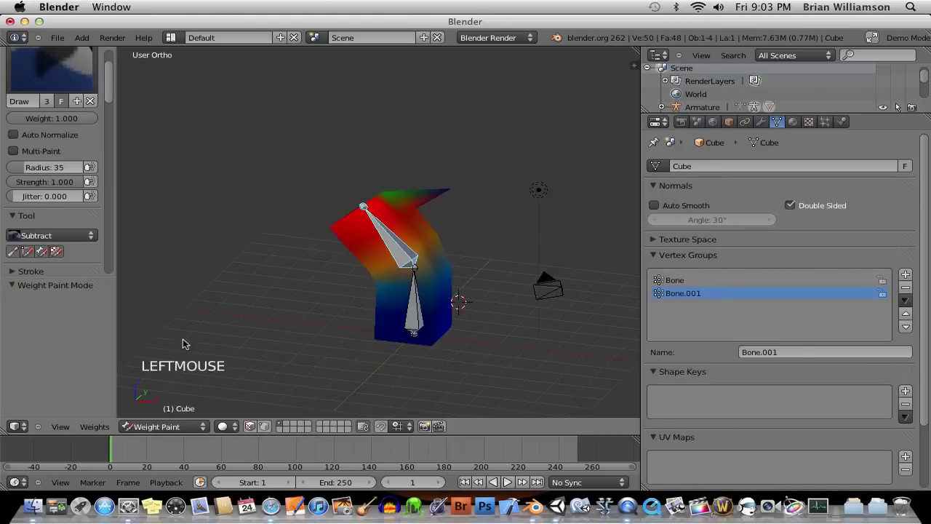
click(70, 236)
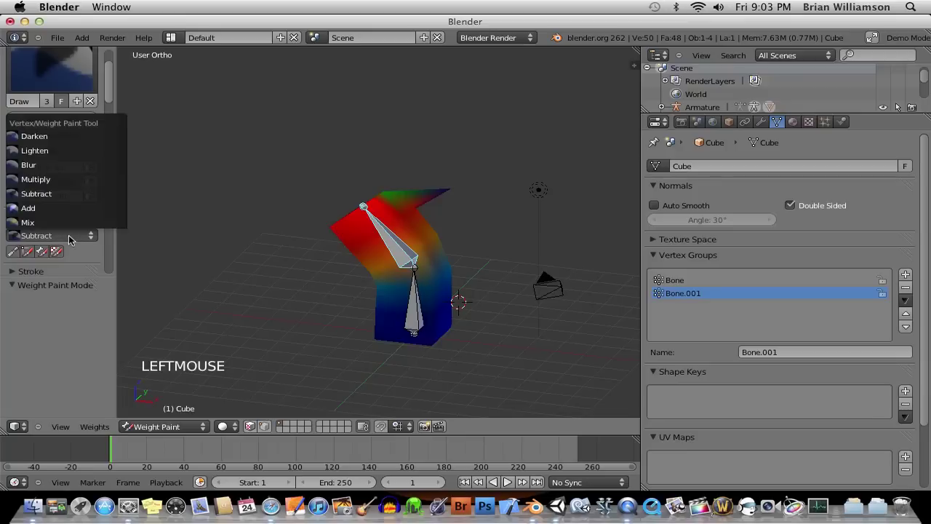
click(32, 209)
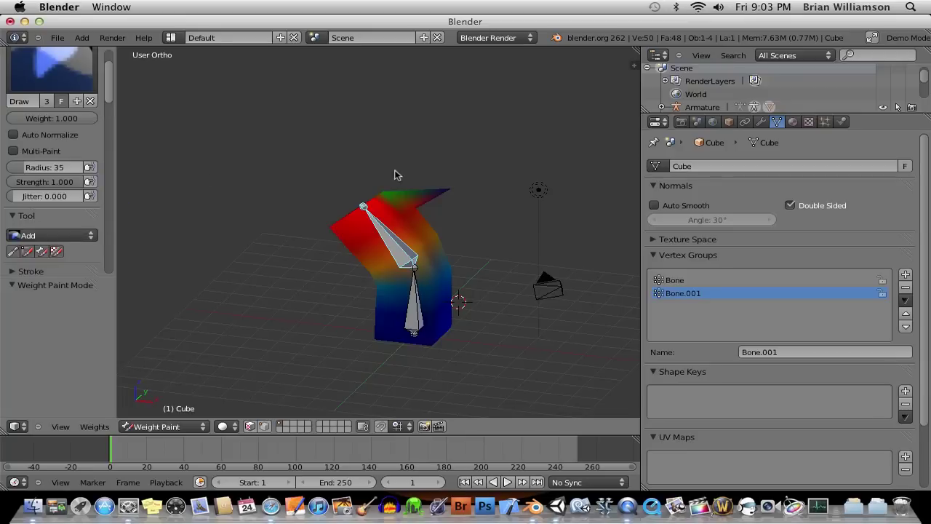
mouse_move(448, 193)
mouse_down()
mouse_move(395, 194)
mouse_move(389, 206)
mouse_up()
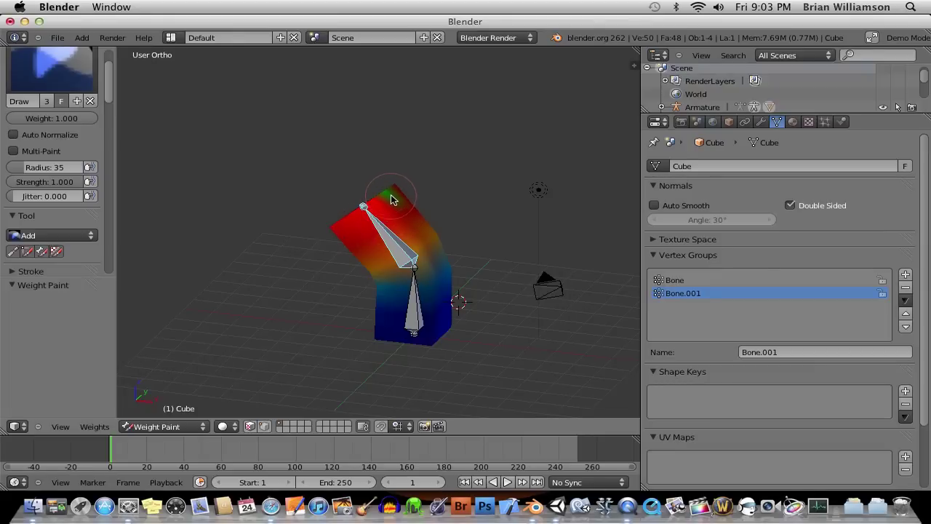
drag(400, 196, 335, 236)
- Leave Weight Paint for Object Mode and rotate the upper bone about 34° around Y and about -1.4° around X
click(163, 426)
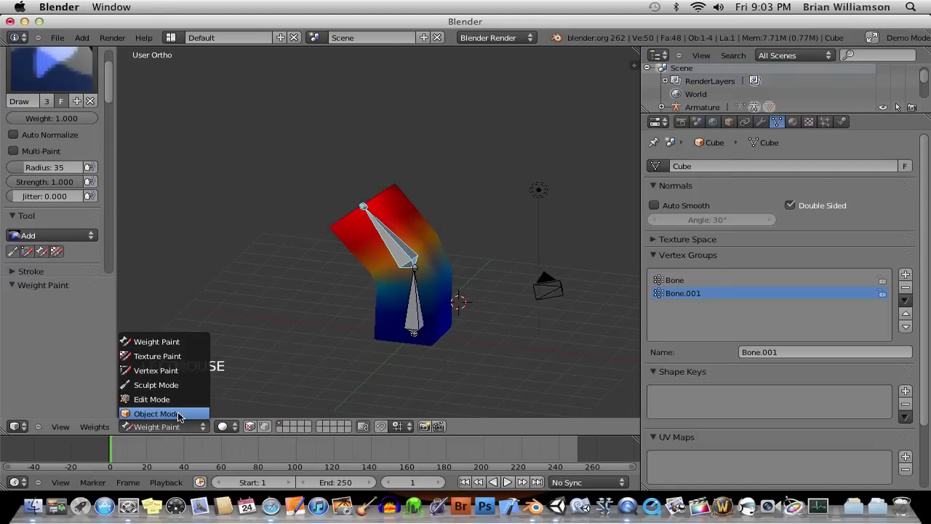
click(179, 413)
right_click(390, 235)
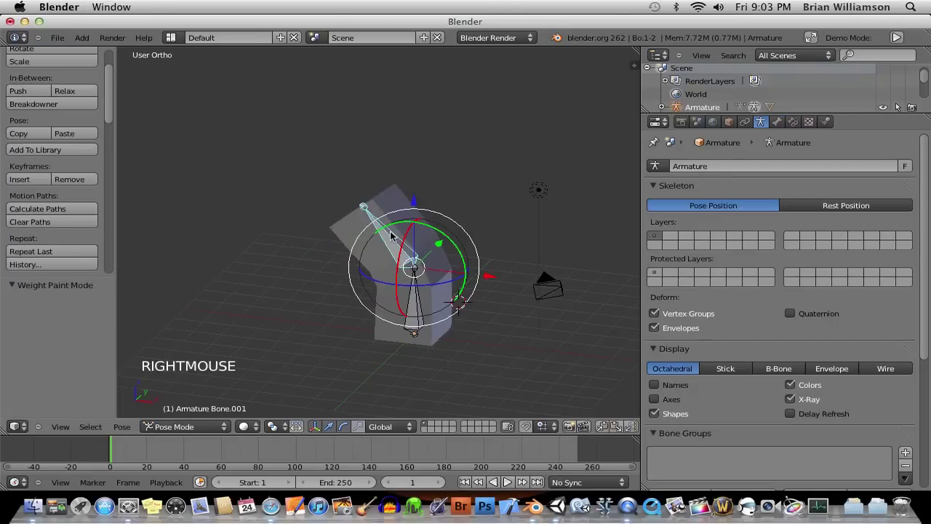
drag(428, 231, 469, 256)
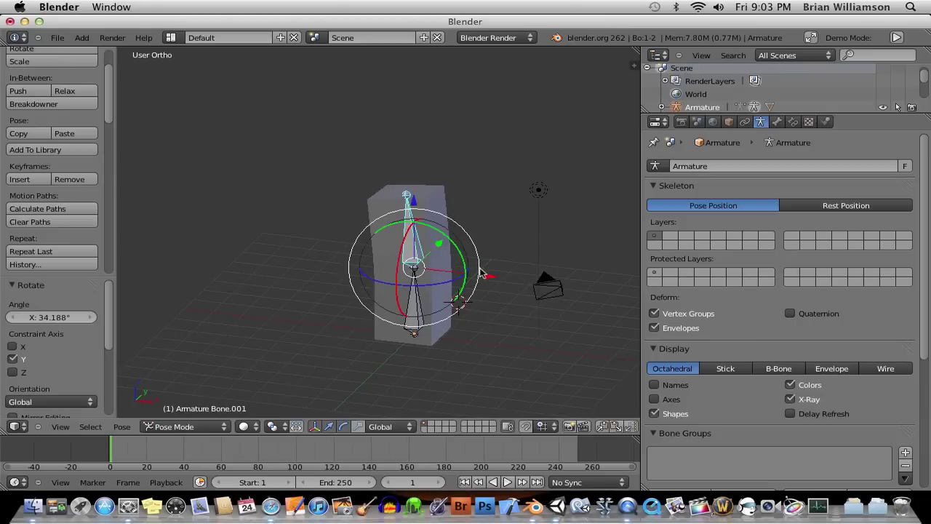
middle_drag(481, 270, 393, 284)
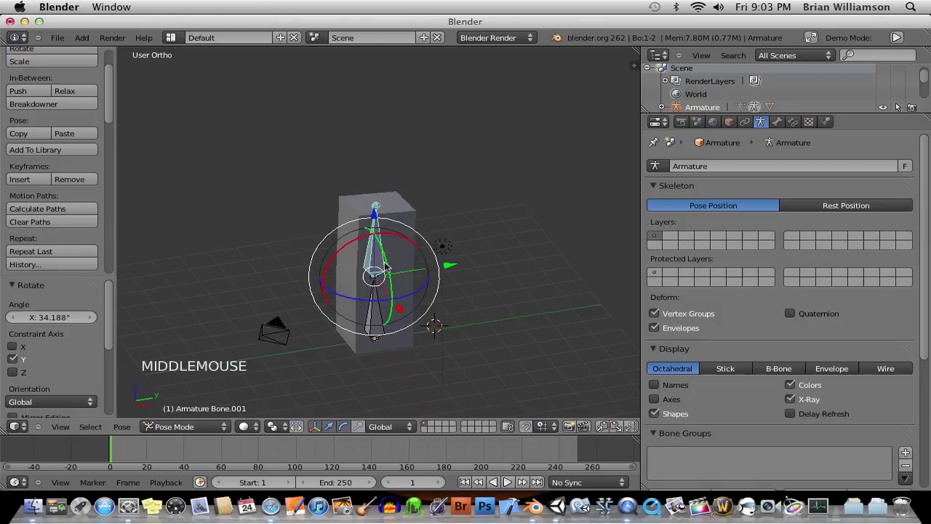
mouse_move(352, 244)
mouse_down()
mouse_move(332, 259)
mouse_move(339, 236)
mouse_move(350, 240)
mouse_up()
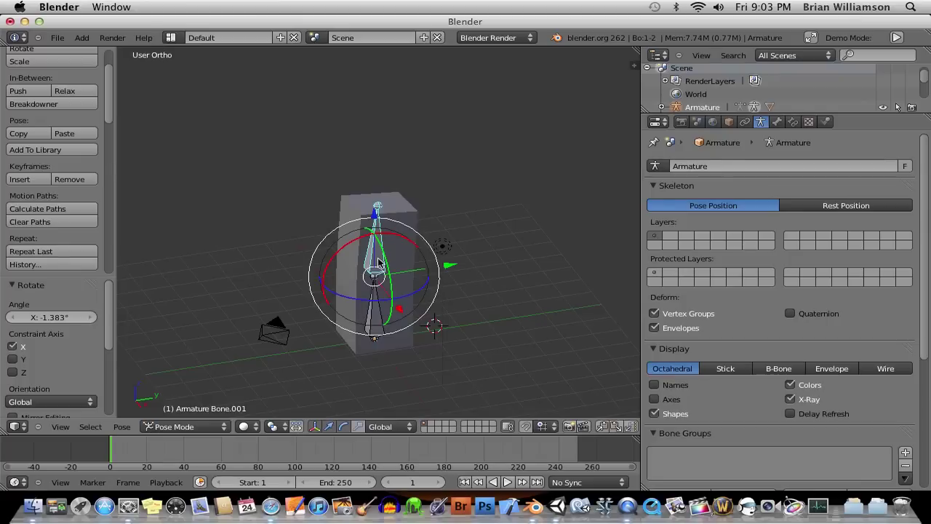